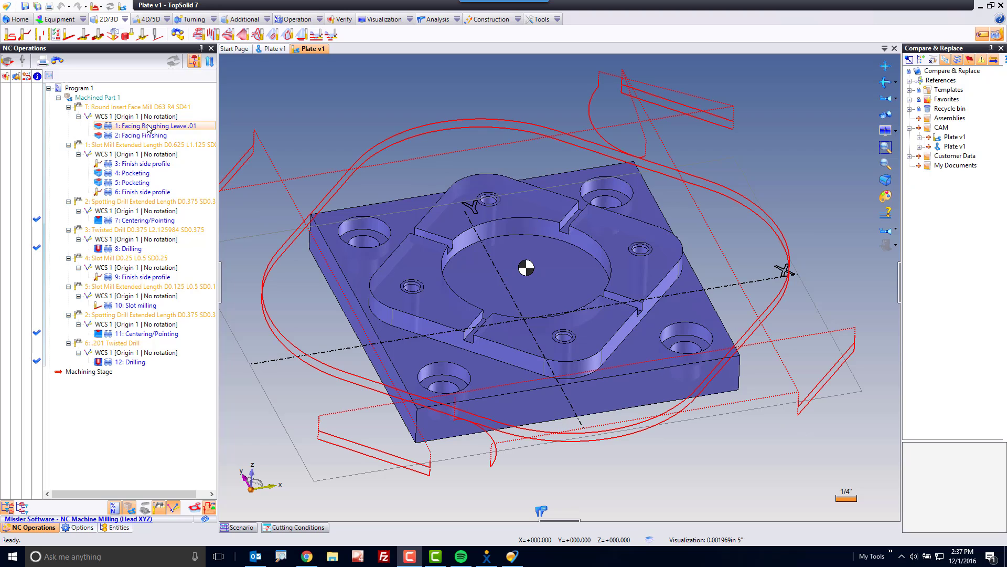
Preview the Pocketing and Spotting Drill operations, then clear the operation selection.
{"action": "key", "text": "Down"}
{"action": "key", "text": "Down"}
{"action": "key", "text": "Down"}
{"action": "key", "text": "Down"}
{"action": "key", "text": "Down"}
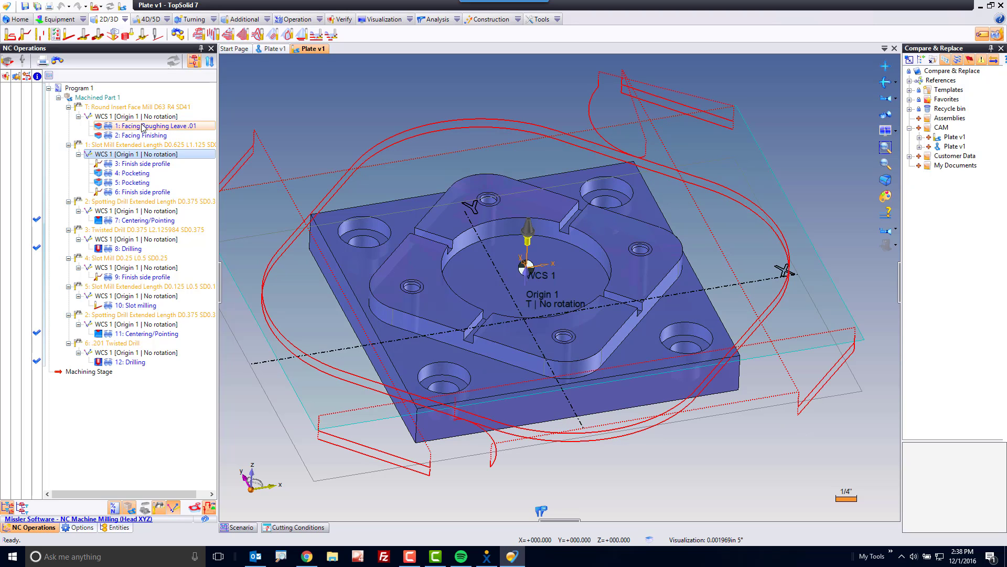
{"action": "key", "text": "Down"}
{"action": "key", "text": "Down"}
{"action": "key", "text": "Down"}
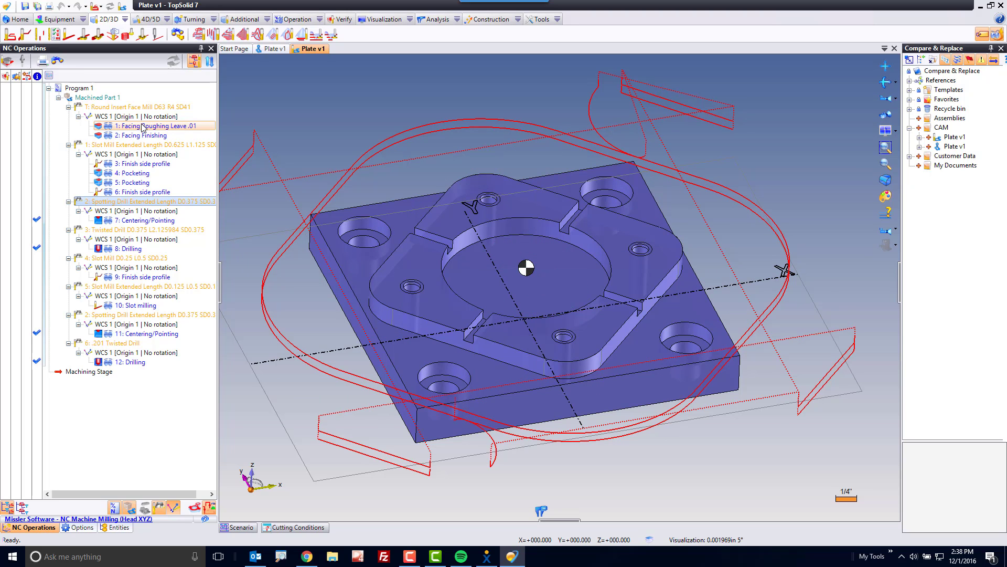
{"action": "key", "text": "Down"}
{"action": "key", "text": "Down"}
{"action": "key", "text": "Down"}
{"action": "key", "text": "Down"}
{"action": "key", "text": "Down"}
{"action": "key", "text": "Down"}
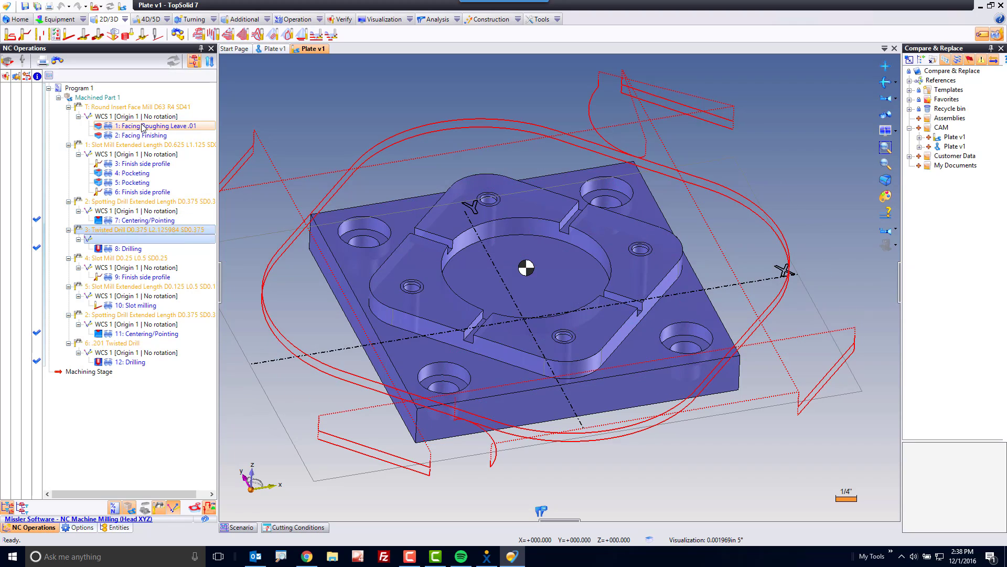
{"action": "left_click", "coordinate": [398, 100]}
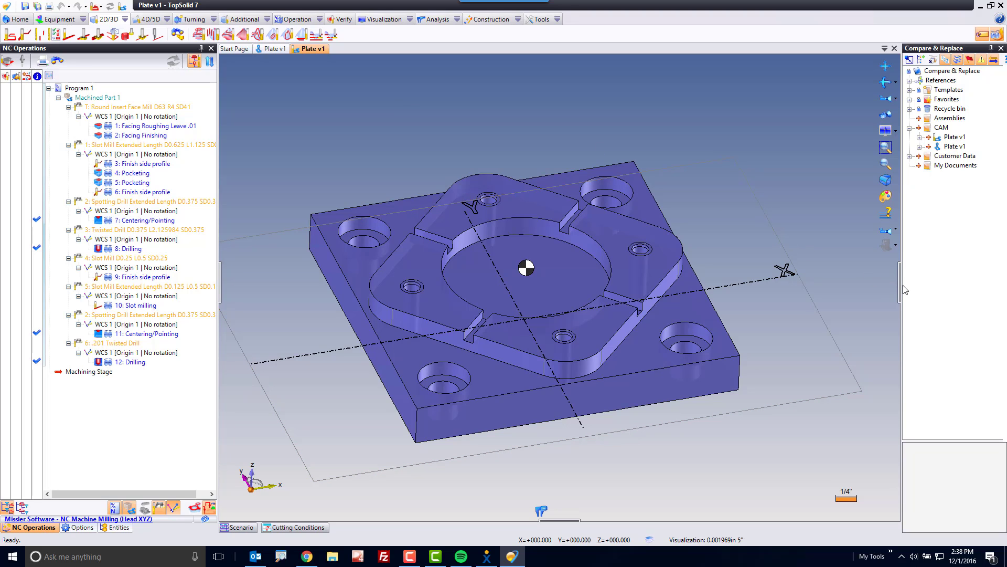
Check in the CAM Plate v1 documents with the comment 'part ready to cut'.
{"action": "left_click_drag", "start_coordinate": [902, 290], "coordinate": [833, 291]}
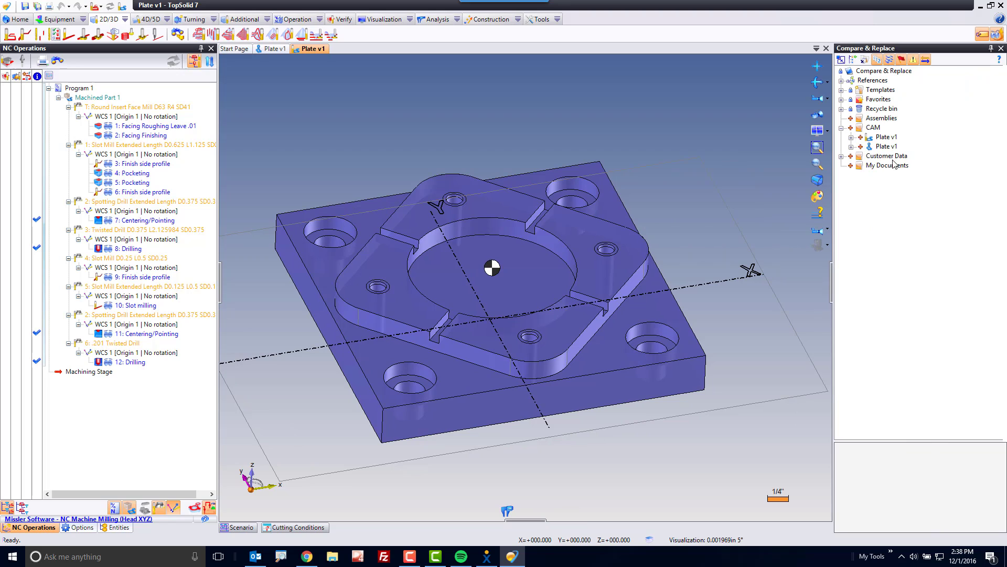
{"action": "right_click", "coordinate": [885, 138]}
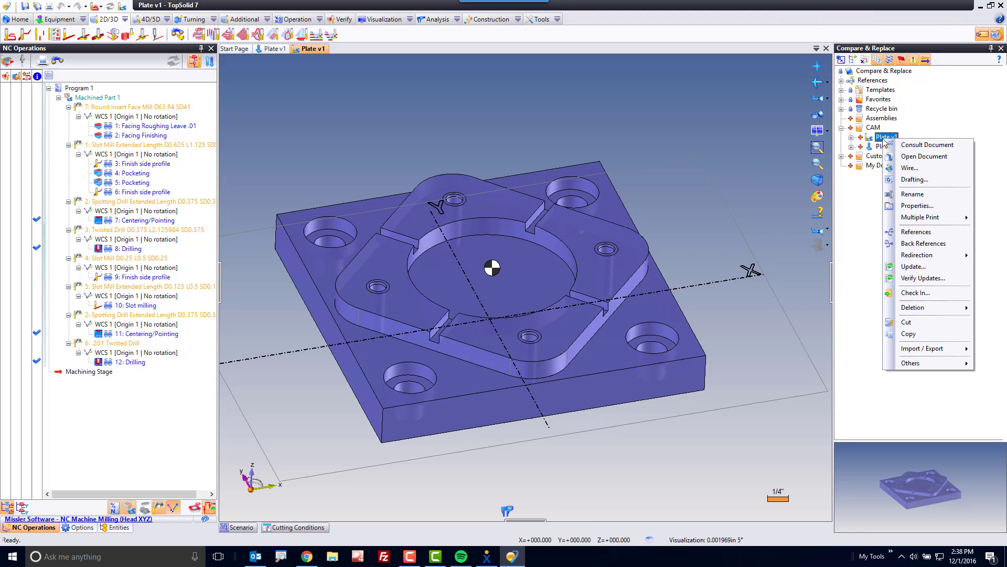
{"action": "left_click", "coordinate": [915, 293]}
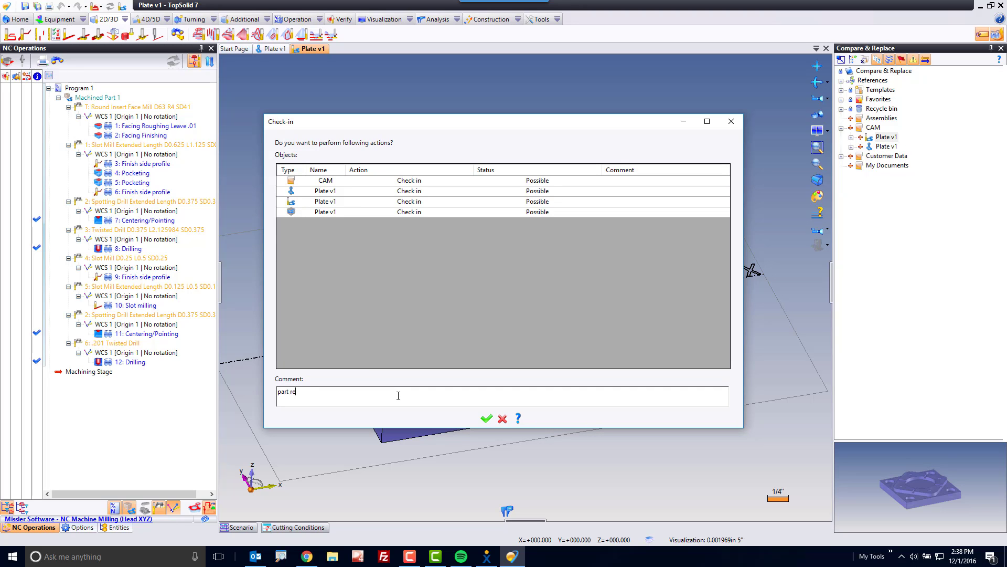
{"action": "key", "text": "Return"}
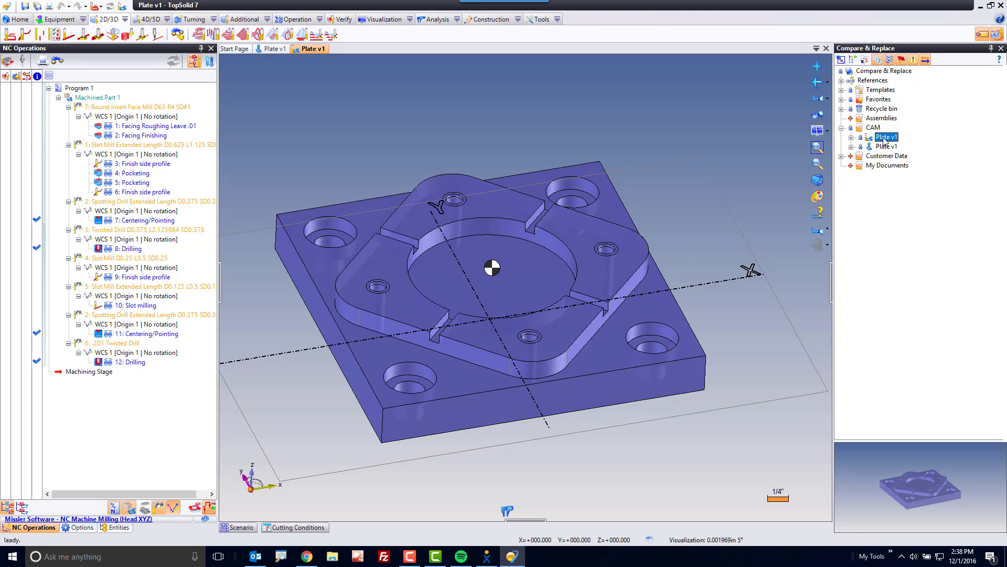
Expand Customer Data and start importing the Plate v2 Parasolid file with conversion.
{"action": "left_click", "coordinate": [841, 156]}
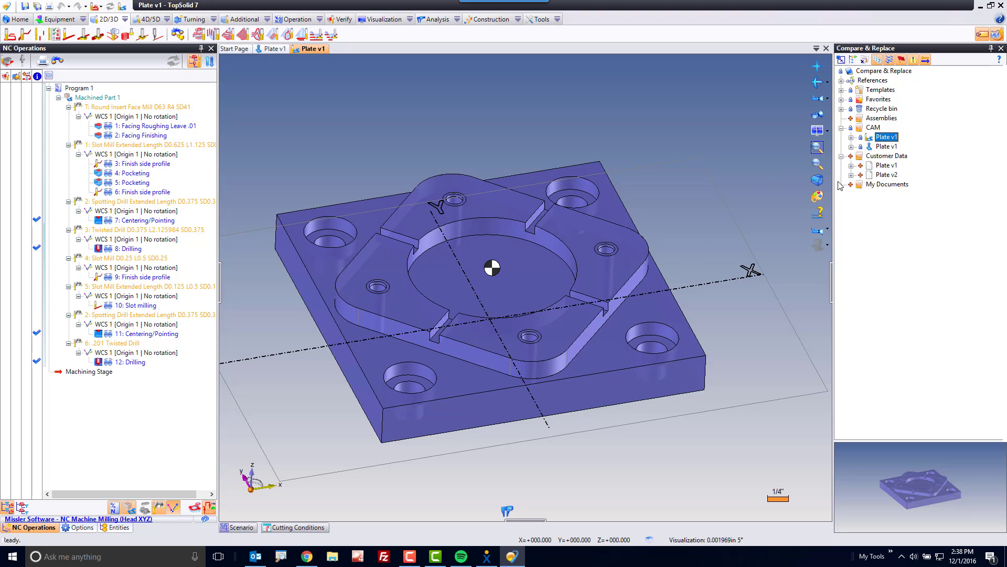
{"action": "left_click", "coordinate": [892, 176]}
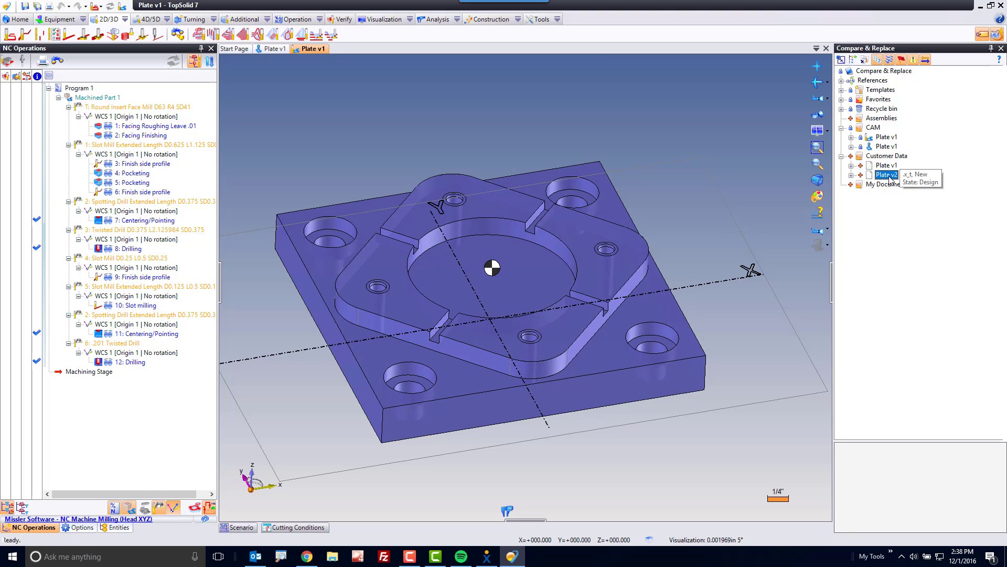
{"action": "right_click", "coordinate": [890, 179]}
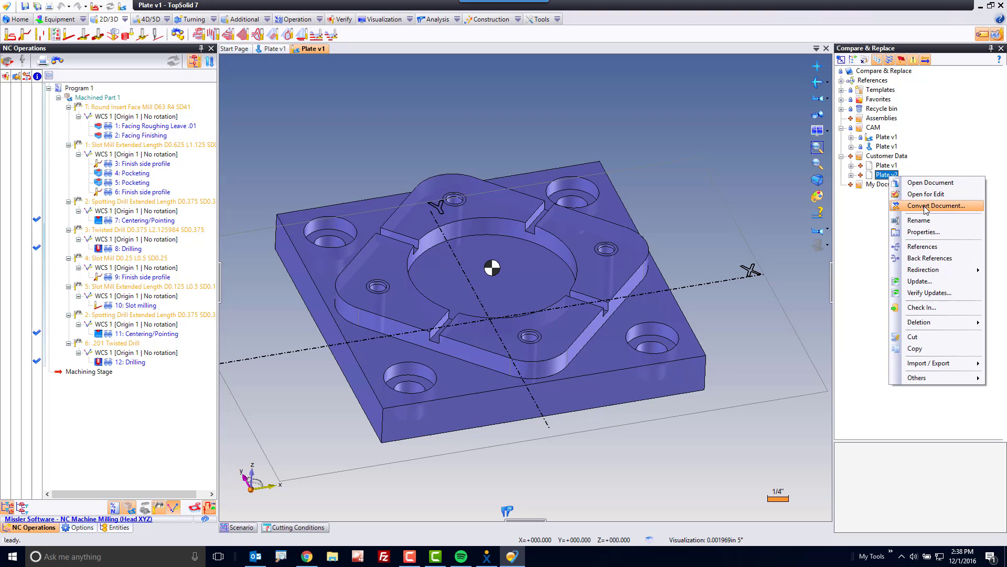
{"action": "left_click", "coordinate": [884, 157]}
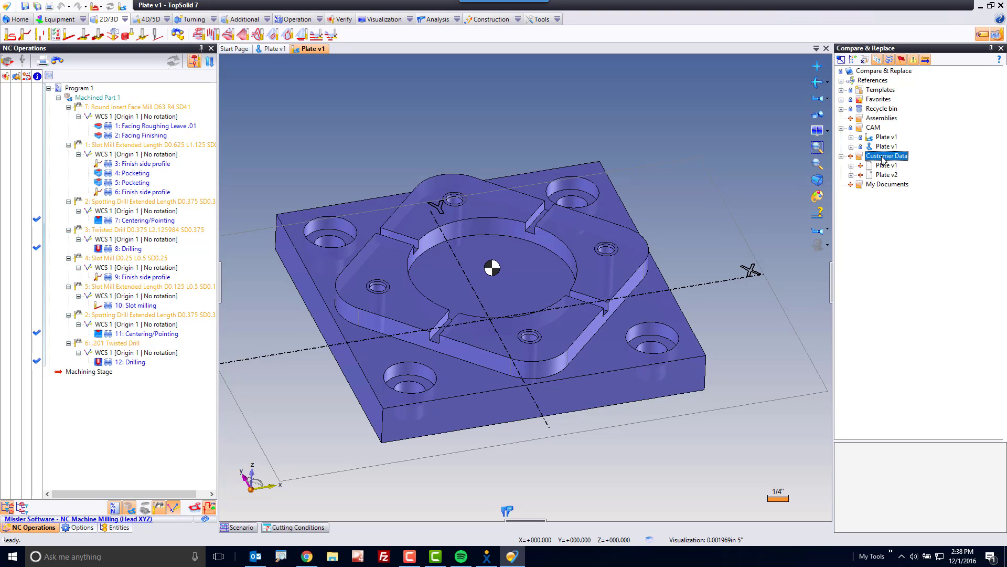
{"action": "right_click", "coordinate": [884, 157]}
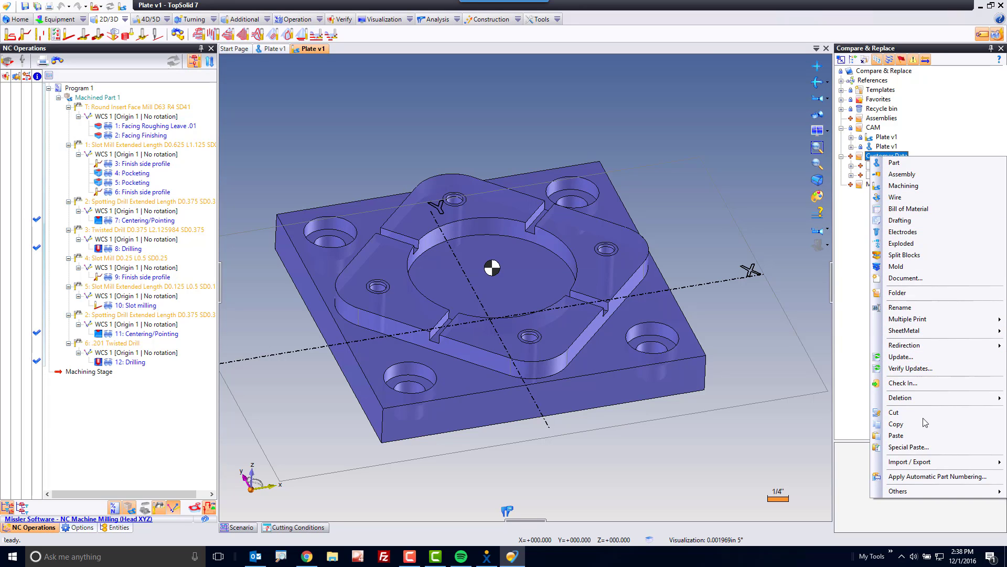
{"action": "mouse_move", "coordinate": [937, 464]}
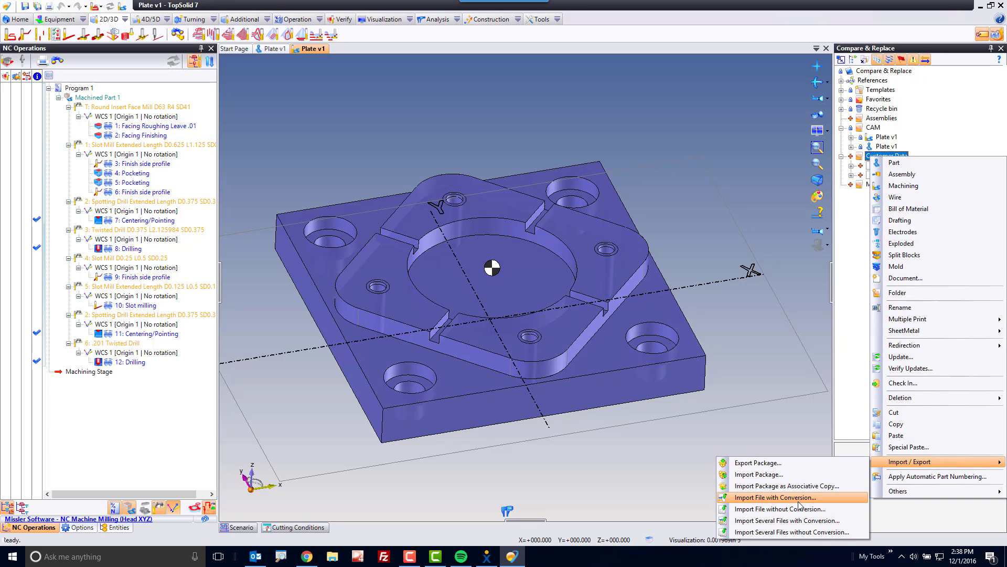
{"action": "left_click", "coordinate": [847, 253]}
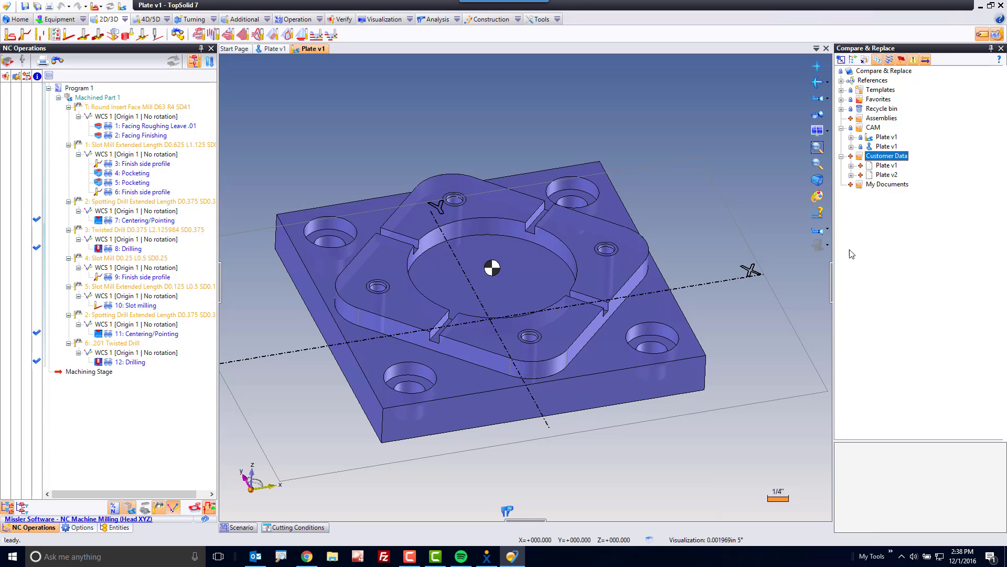
{"action": "right_click", "coordinate": [893, 178]}
{"action": "left_click", "coordinate": [938, 205]}
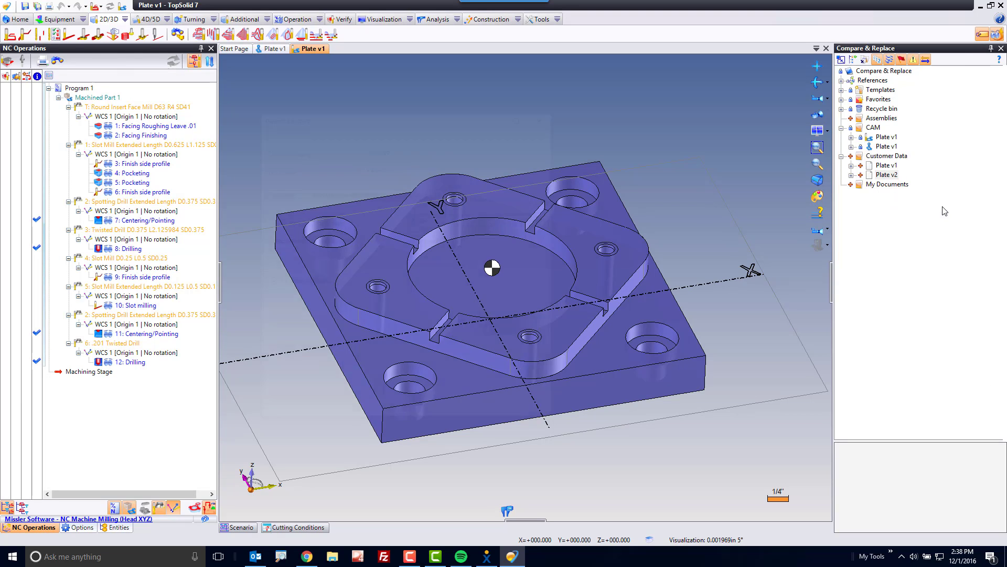
Confirm the Parasolid import of Plate v2 and close the CAM Plate v1 document.
{"action": "left_click", "coordinate": [389, 415]}
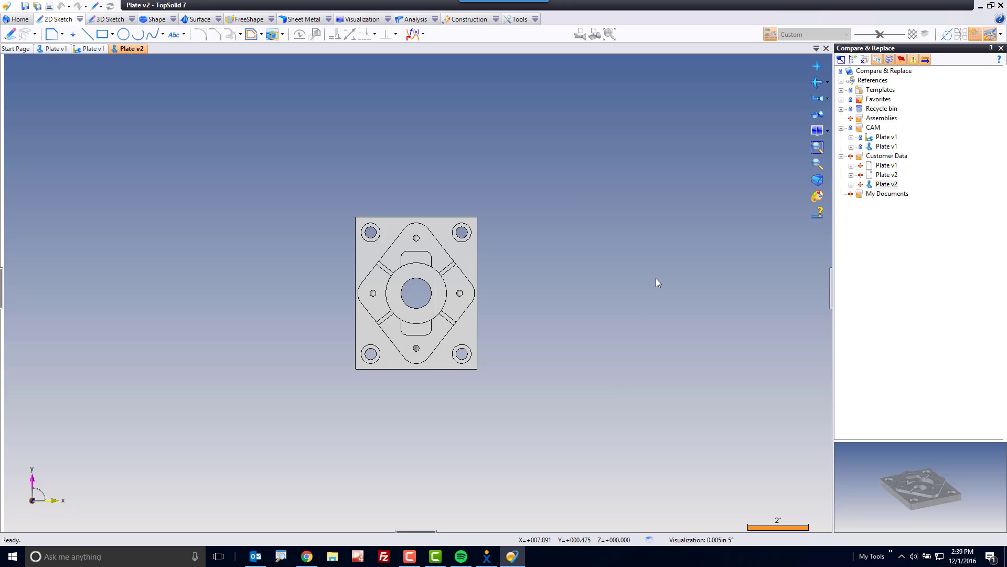
{"action": "left_click", "coordinate": [93, 50]}
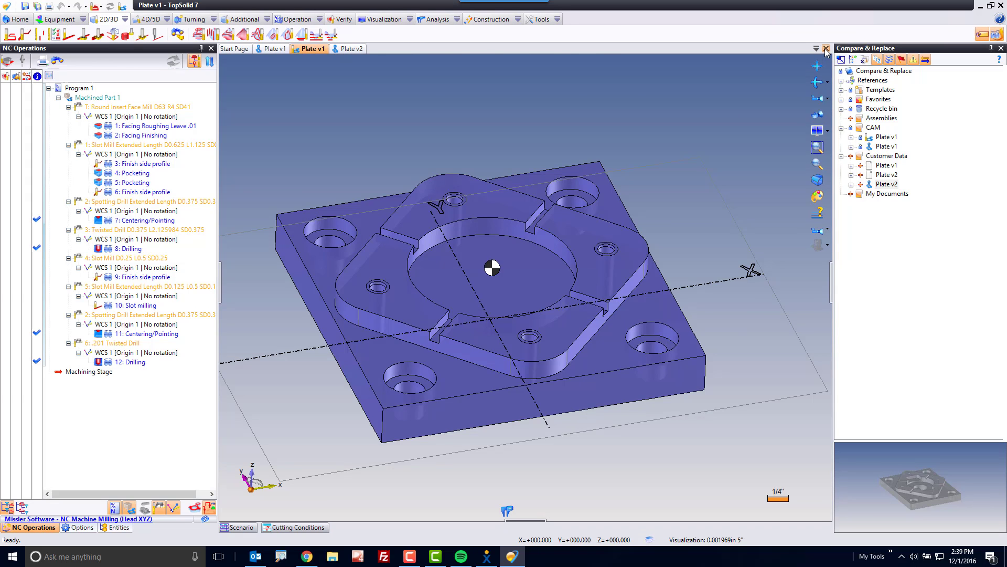
{"action": "key", "text": "ctrl+F4"}
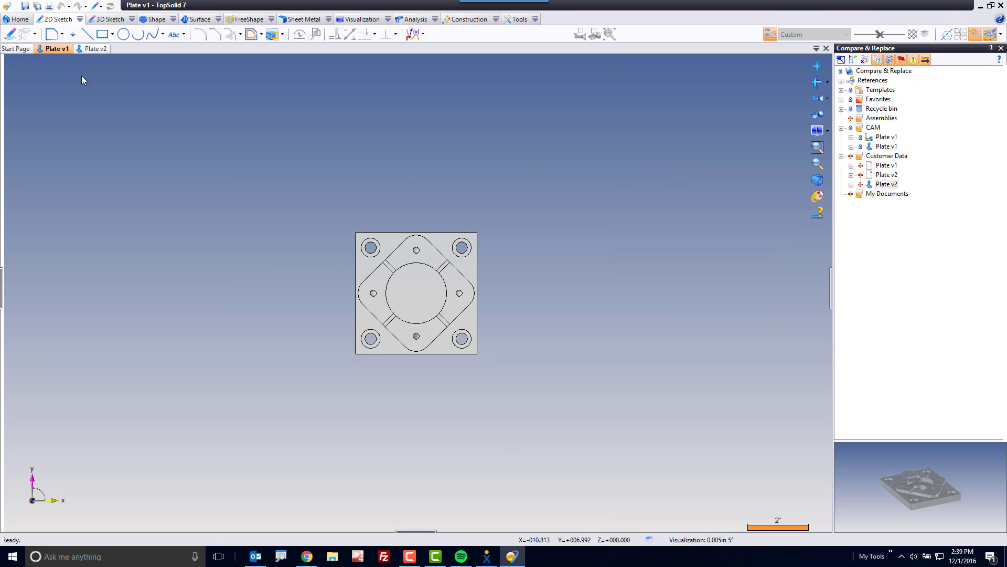
Compare the Plate v2 and Plate v1 parts, ending on Plate v1 with Shape commands shown.
{"action": "left_click", "coordinate": [89, 48]}
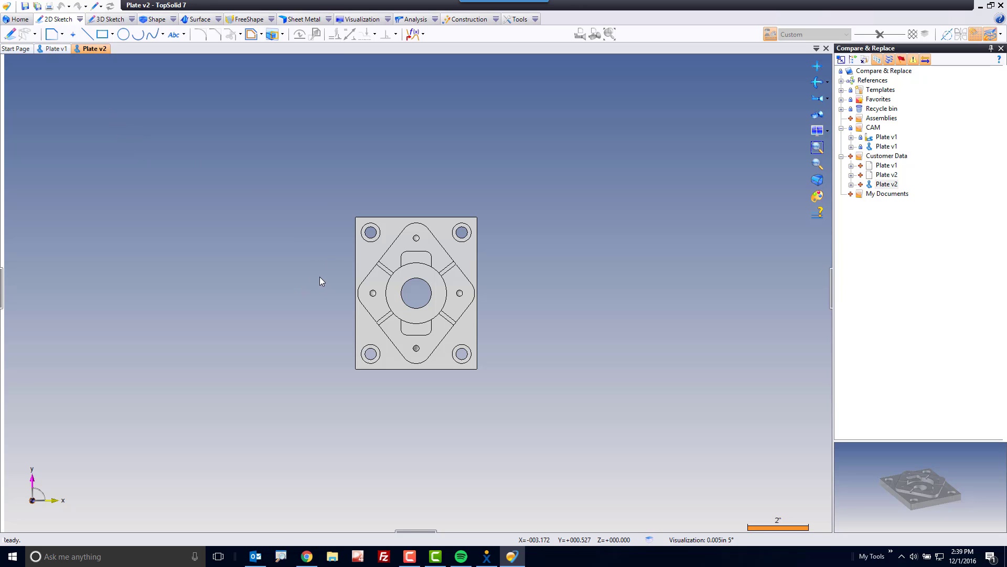
{"action": "left_click", "coordinate": [56, 48]}
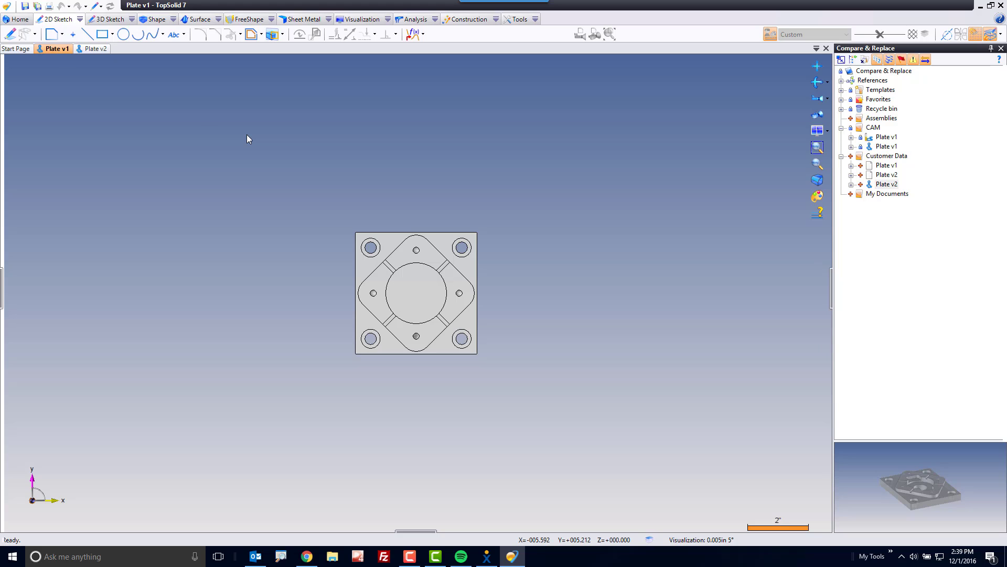
{"action": "left_click", "coordinate": [157, 19]}
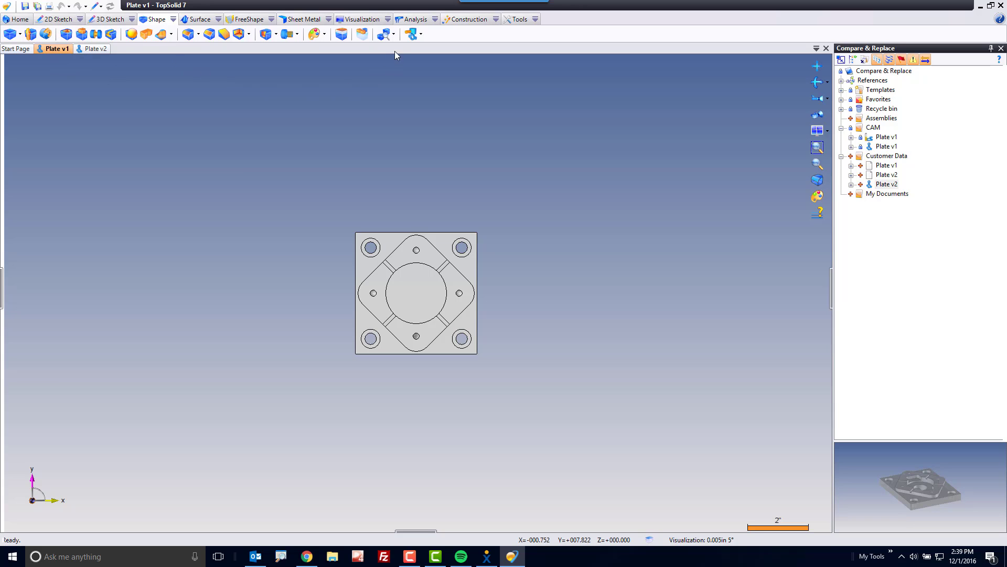
Launch Replace from the Compare/Replace dropdown, with Test Part as the shape to replace.
{"action": "left_click", "coordinate": [394, 34]}
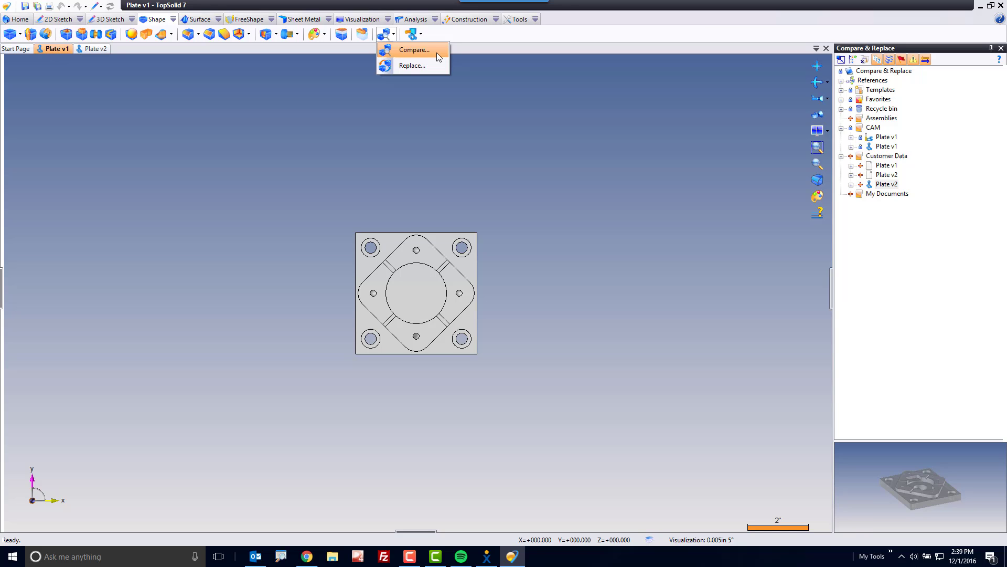
{"action": "left_click", "coordinate": [410, 65]}
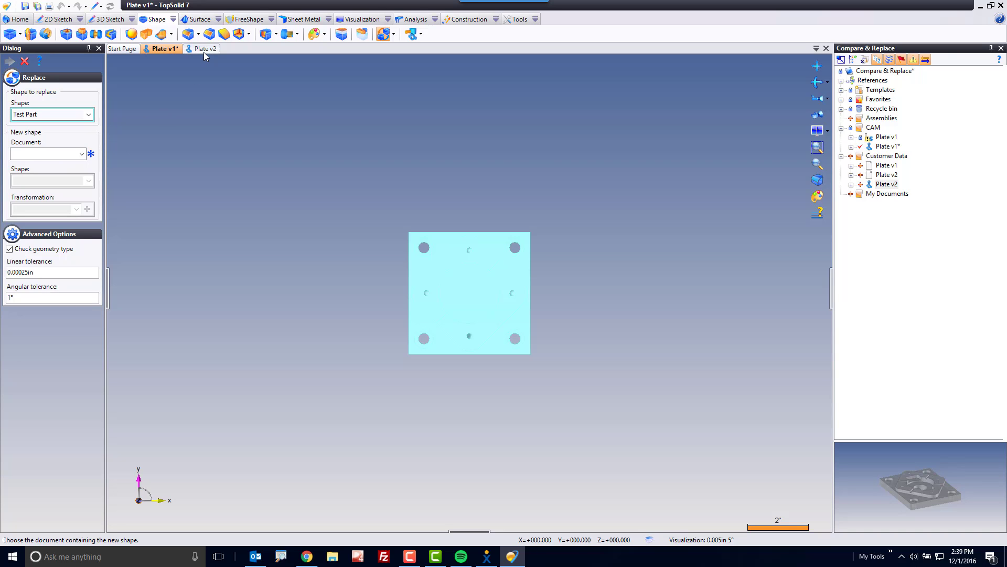
Select Plate v2 as the document, making its Test Part the new shape.
{"action": "left_click", "coordinate": [82, 153]}
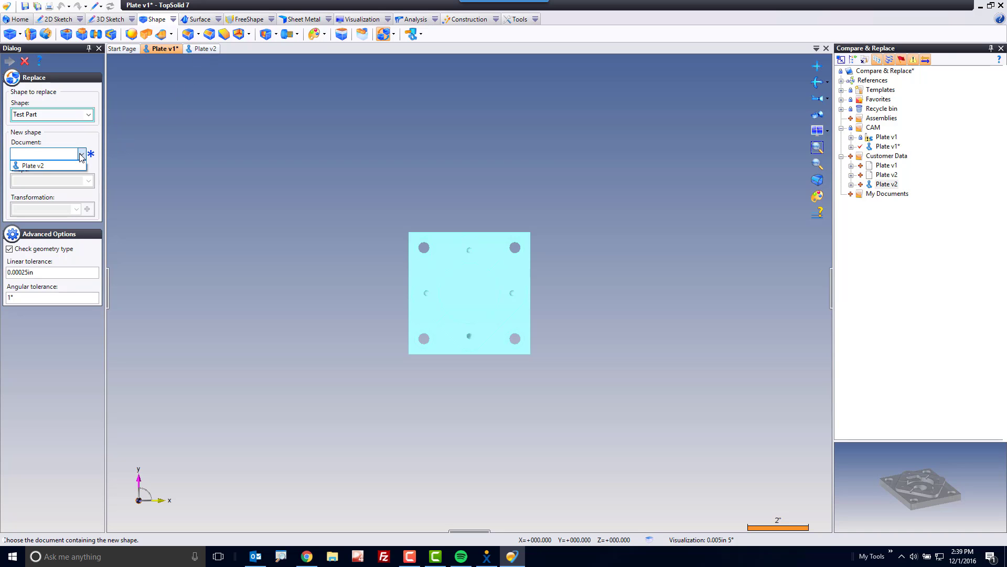
{"action": "left_click", "coordinate": [48, 166]}
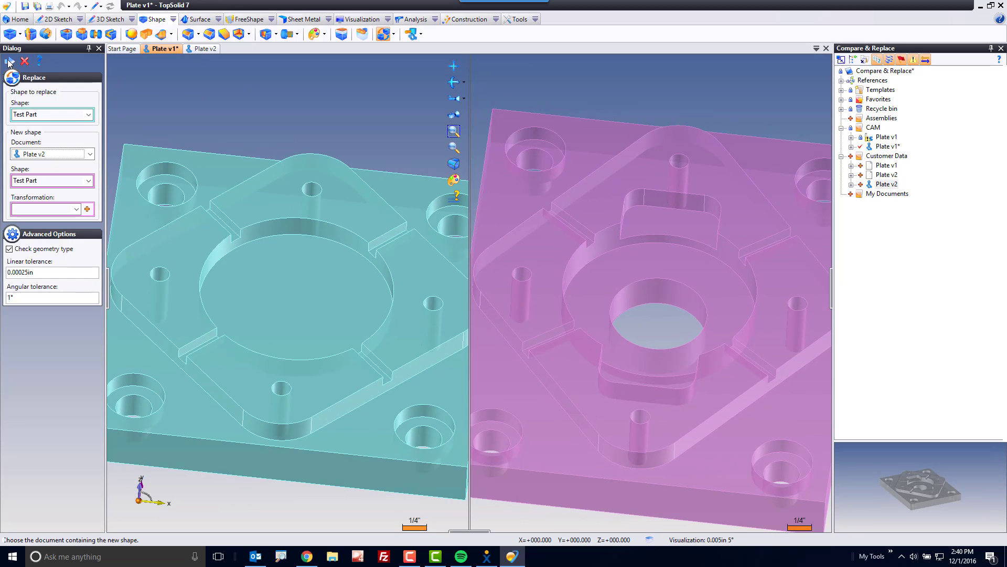
Highlight the similar faces with different loops and different geometry, viewed from a fitted top view.
{"action": "left_click", "coordinate": [9, 61]}
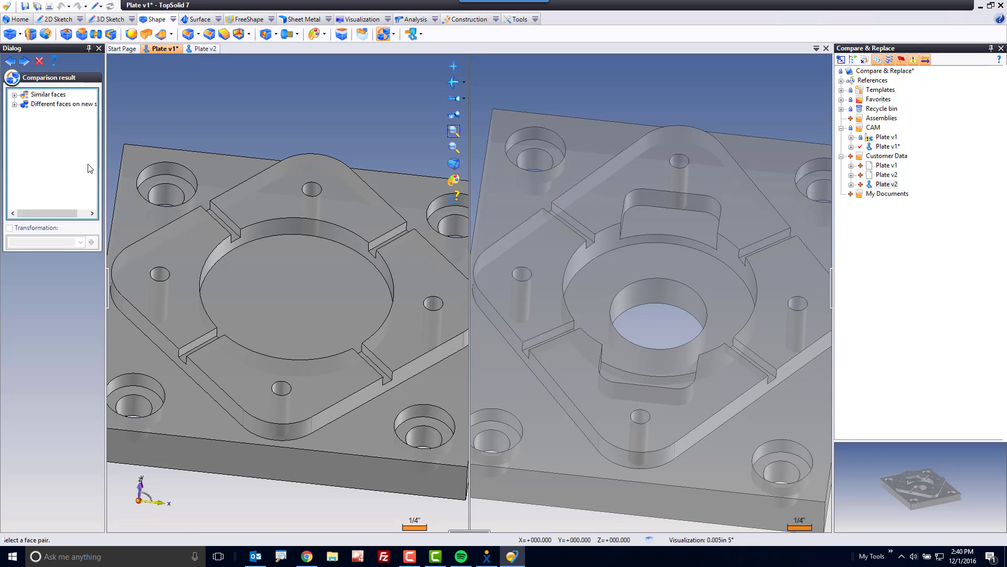
{"action": "left_click", "coordinate": [48, 95]}
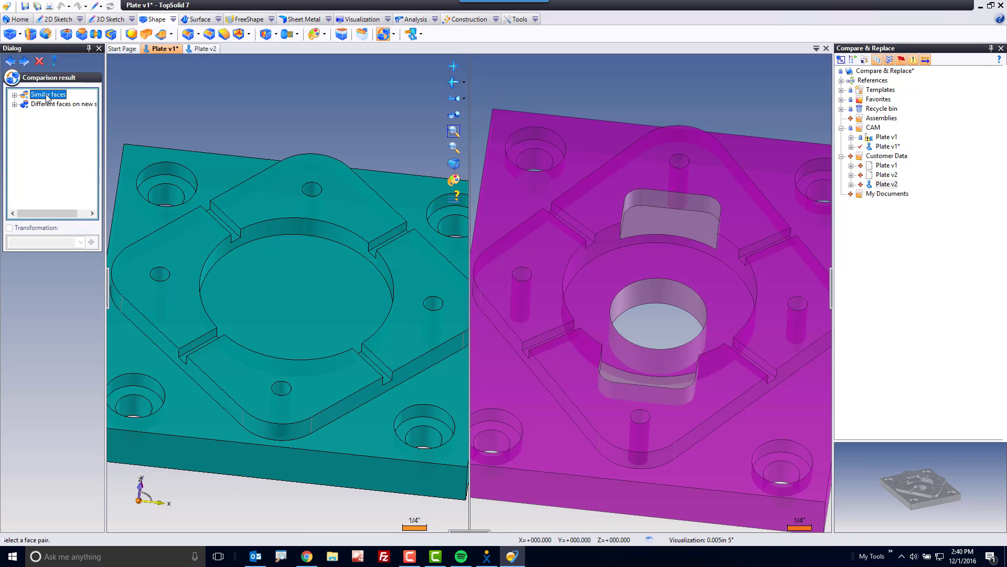
{"action": "left_click", "coordinate": [47, 104]}
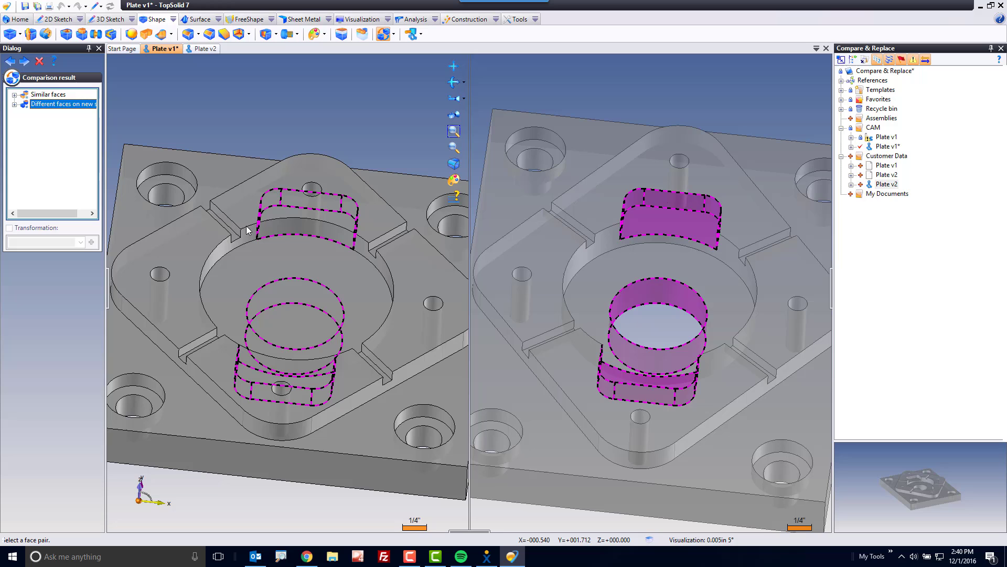
{"action": "left_click", "coordinate": [15, 95]}
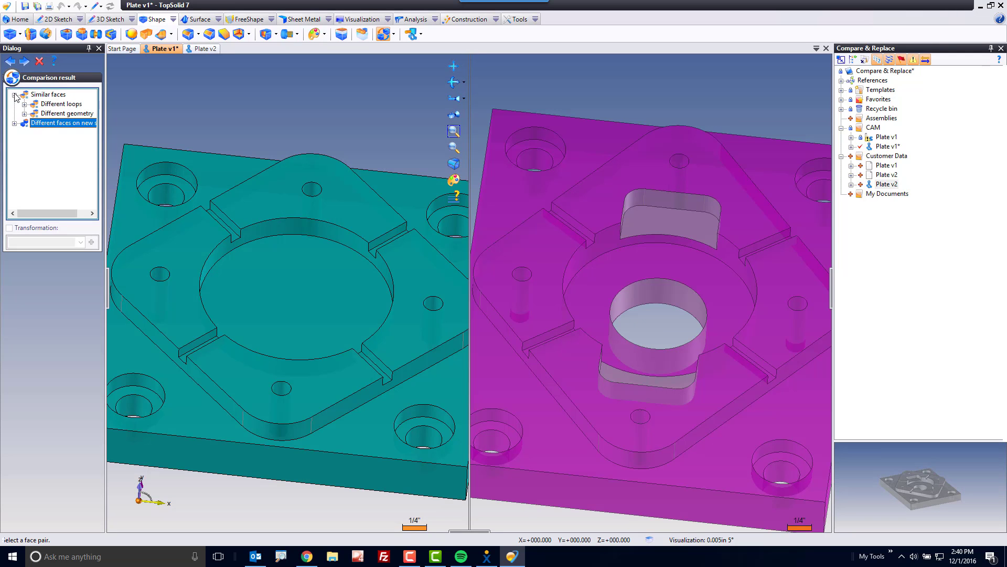
{"action": "left_click", "coordinate": [63, 104]}
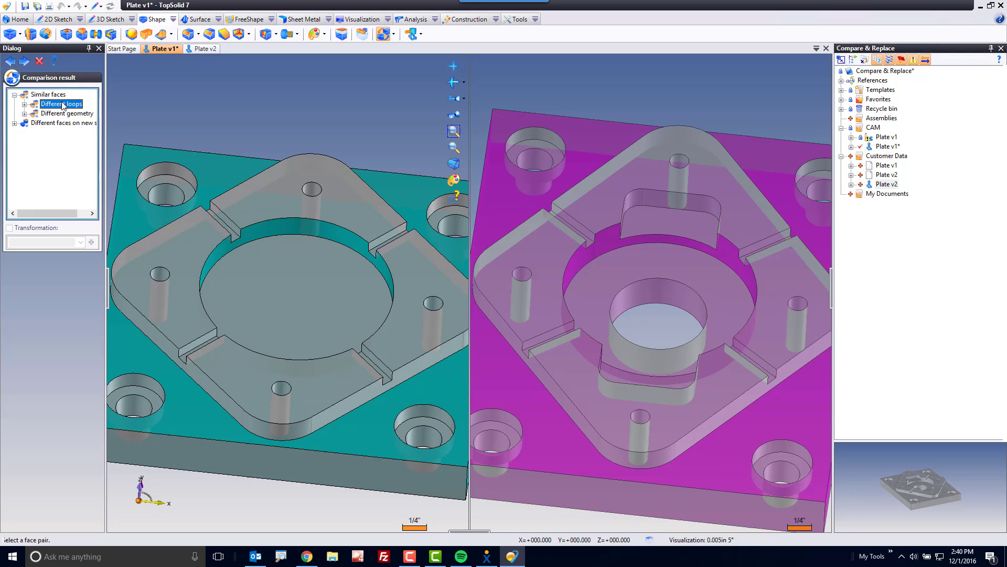
{"action": "left_click", "coordinate": [66, 114]}
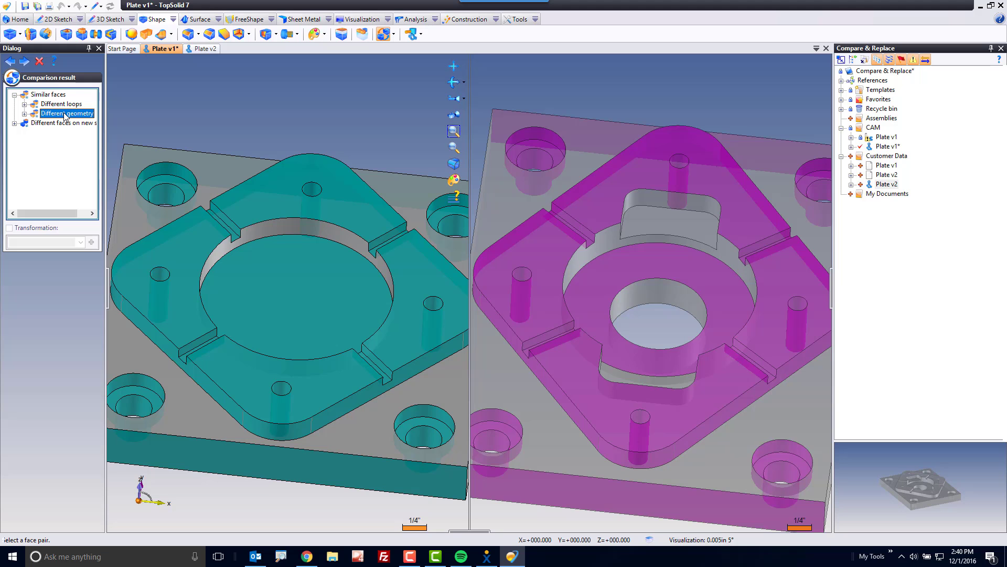
{"action": "key", "text": "t"}
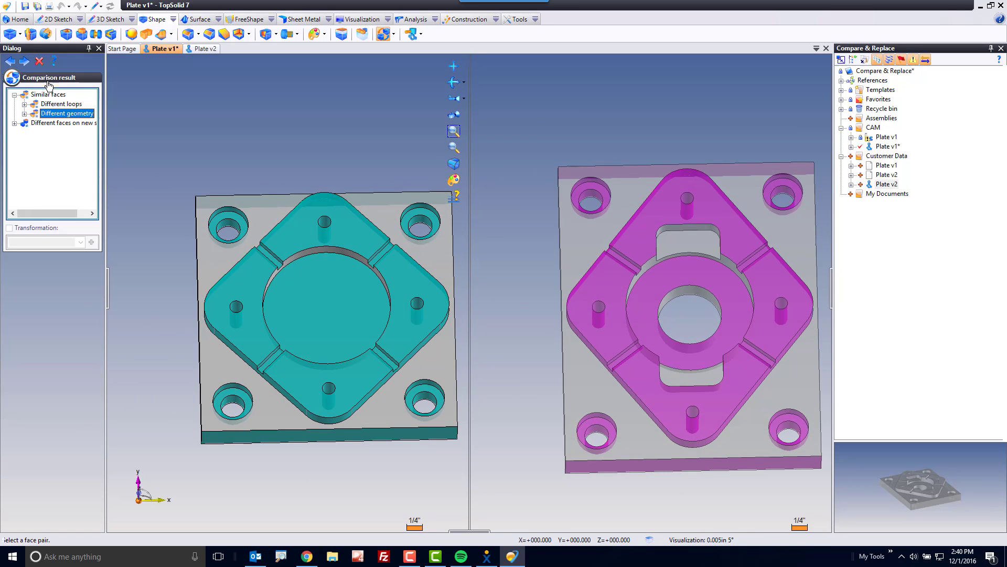
Open the edge replacement step, match a Plate v1 edge to Plate v2, then clear the new edge.
{"action": "left_click", "coordinate": [24, 61]}
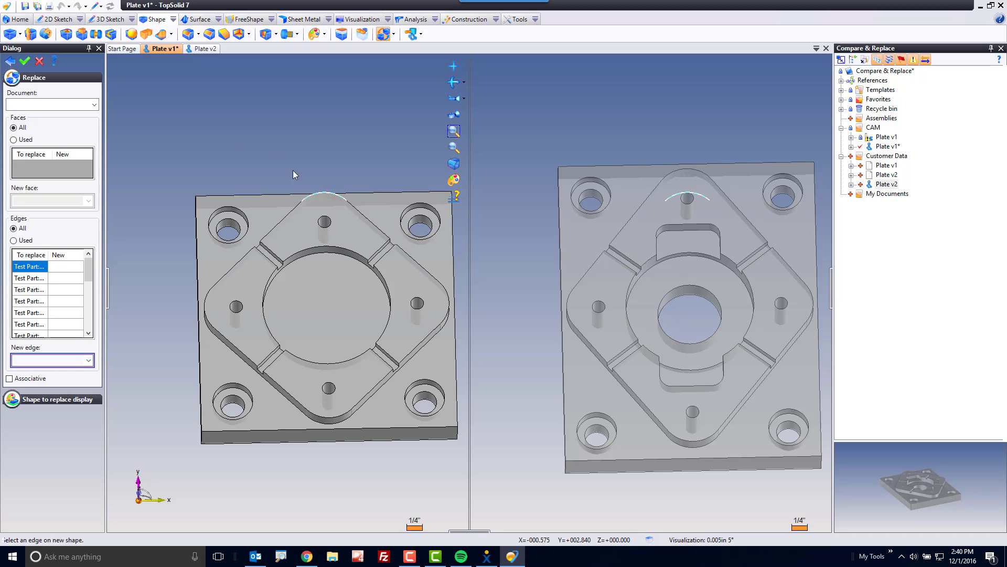
{"action": "key", "text": "F8"}
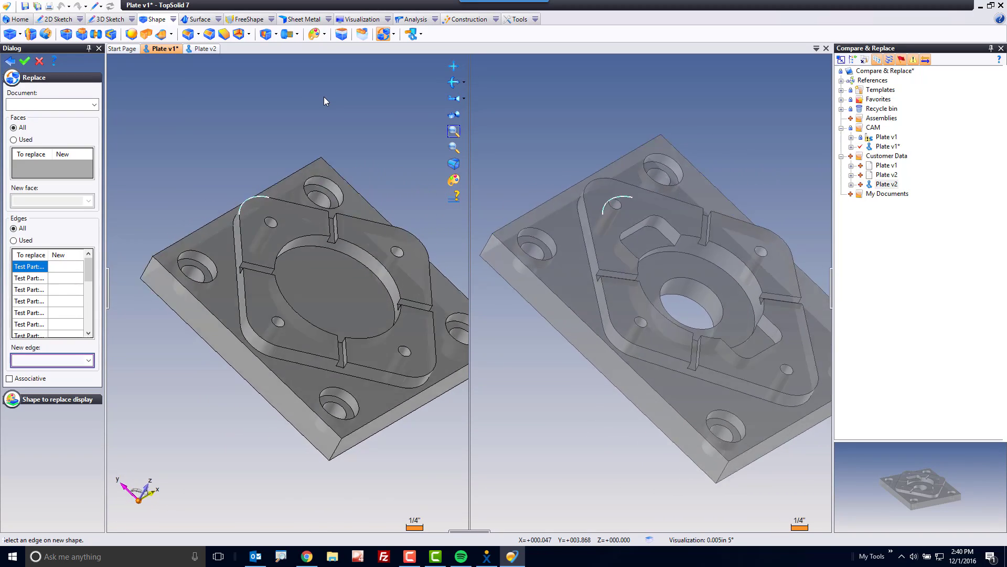
{"action": "scroll", "coordinate": [681, 138], "scroll_direction": "up", "scroll_amount": 5}
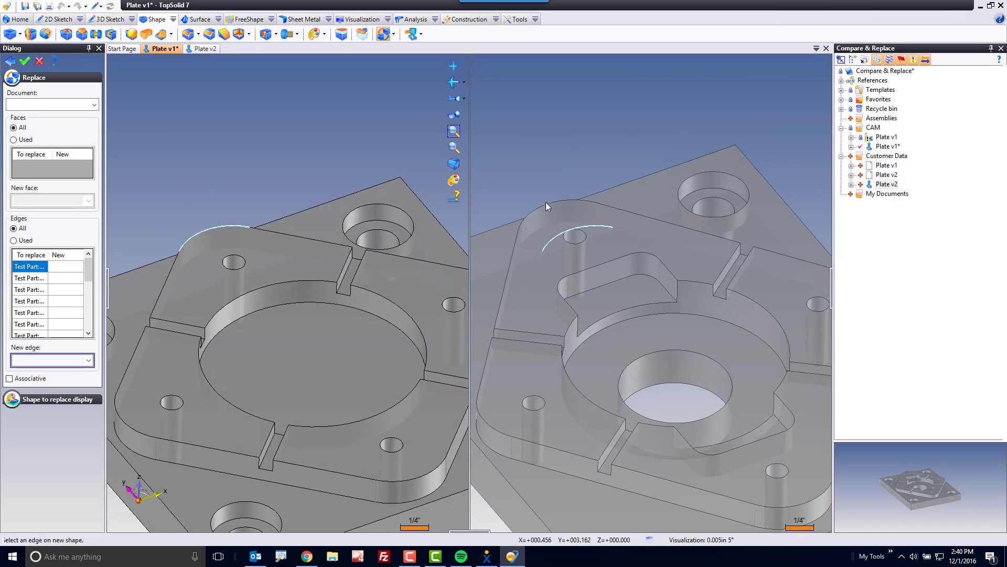
{"action": "left_click", "coordinate": [546, 206]}
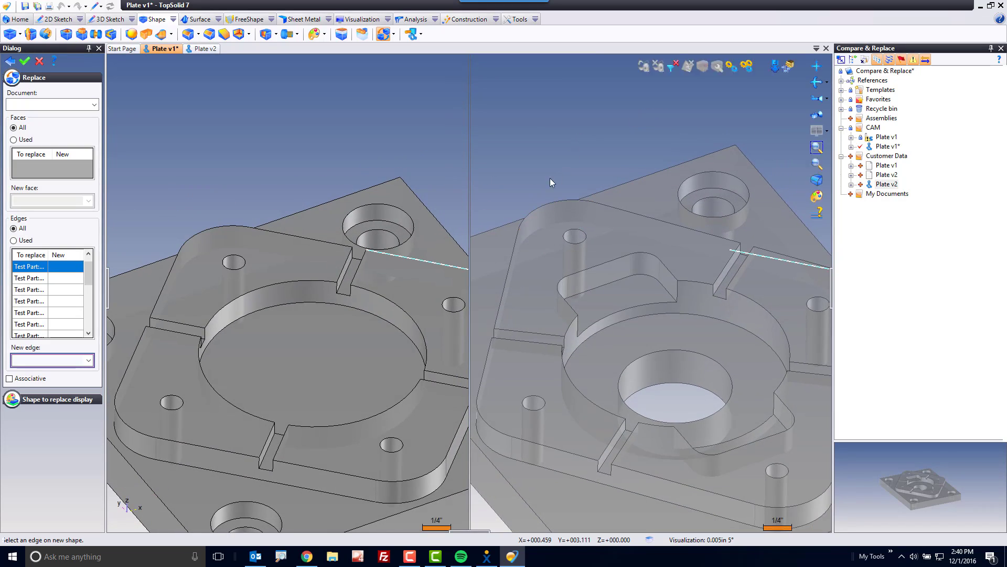
{"action": "scroll", "coordinate": [556, 114], "scroll_direction": "down", "scroll_amount": 3}
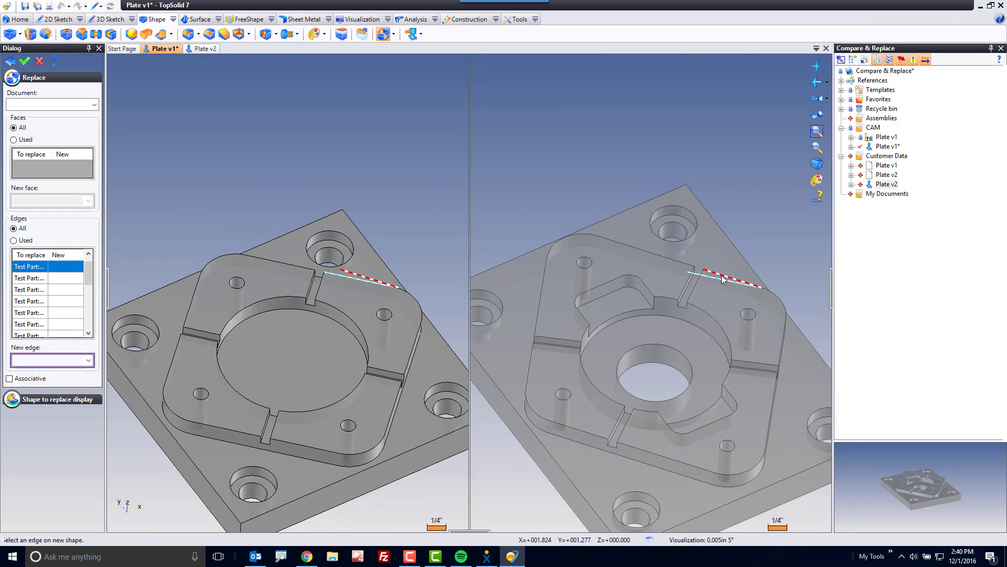
{"action": "left_click", "coordinate": [732, 279]}
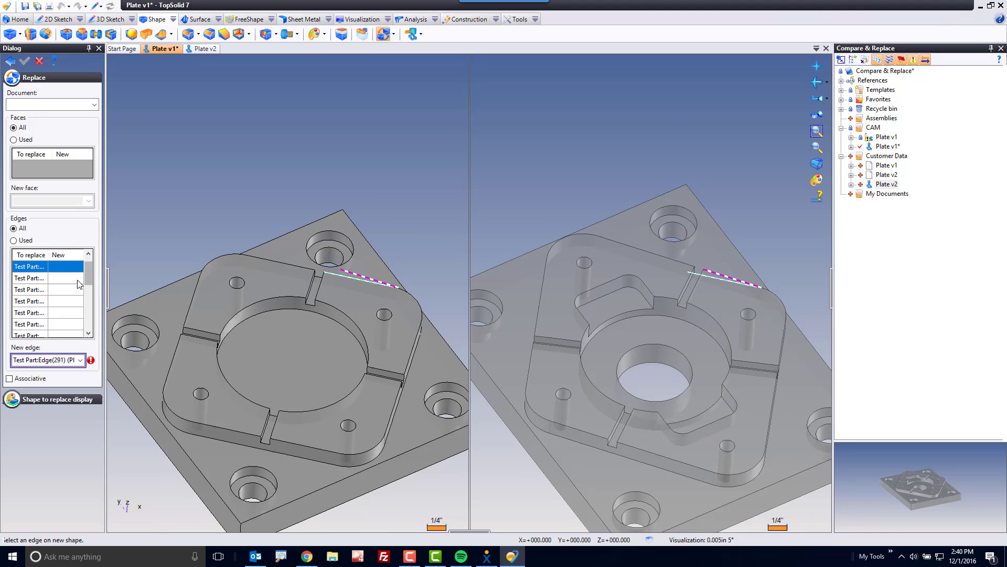
{"action": "left_click", "coordinate": [59, 360]}
{"action": "key", "text": "Delete"}
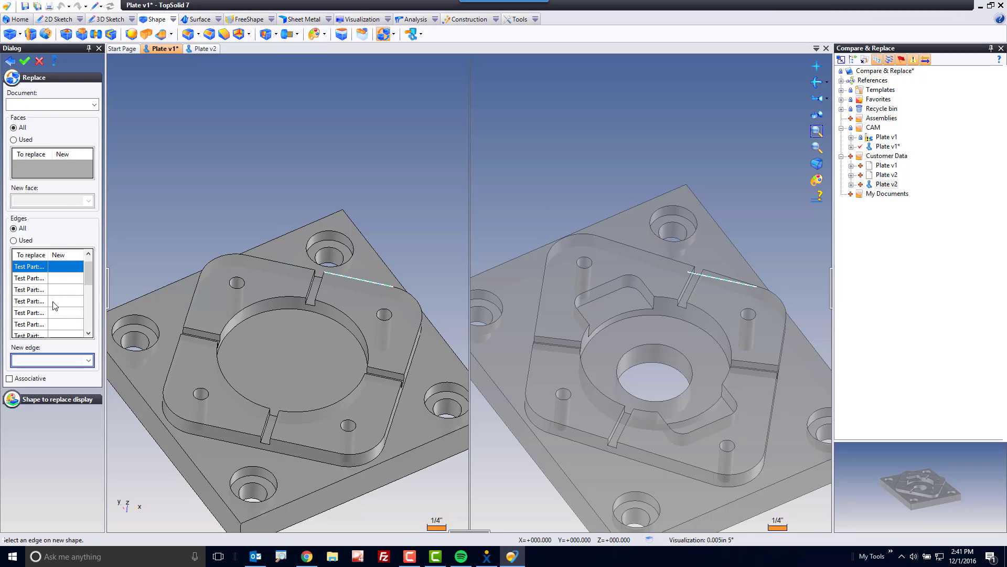
Validate the replacement and save Plate v1 carrying Plate v2's geometry.
{"action": "left_click", "coordinate": [24, 62]}
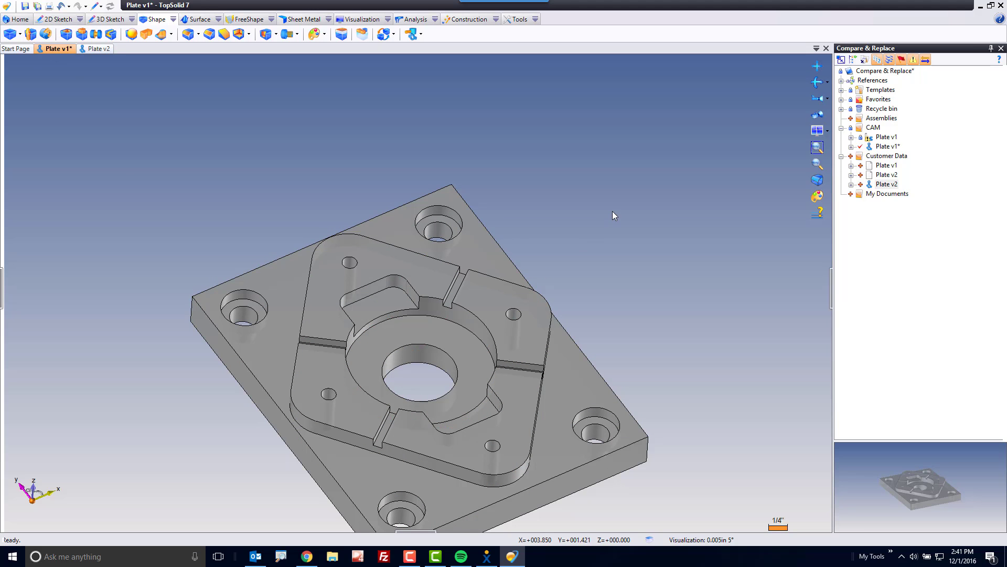
{"action": "left_click", "coordinate": [24, 6]}
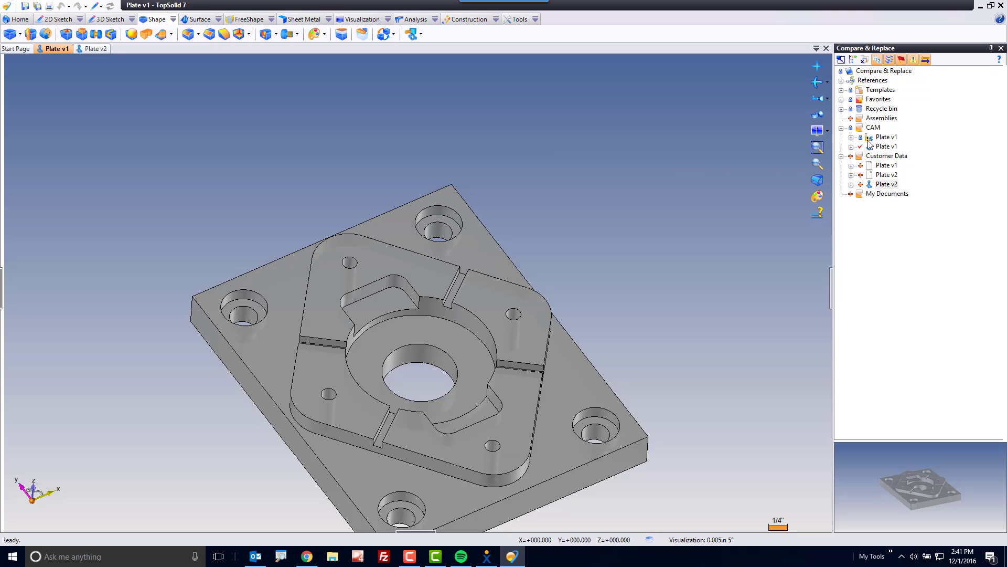
{"action": "mouse_move", "coordinate": [884, 140]}
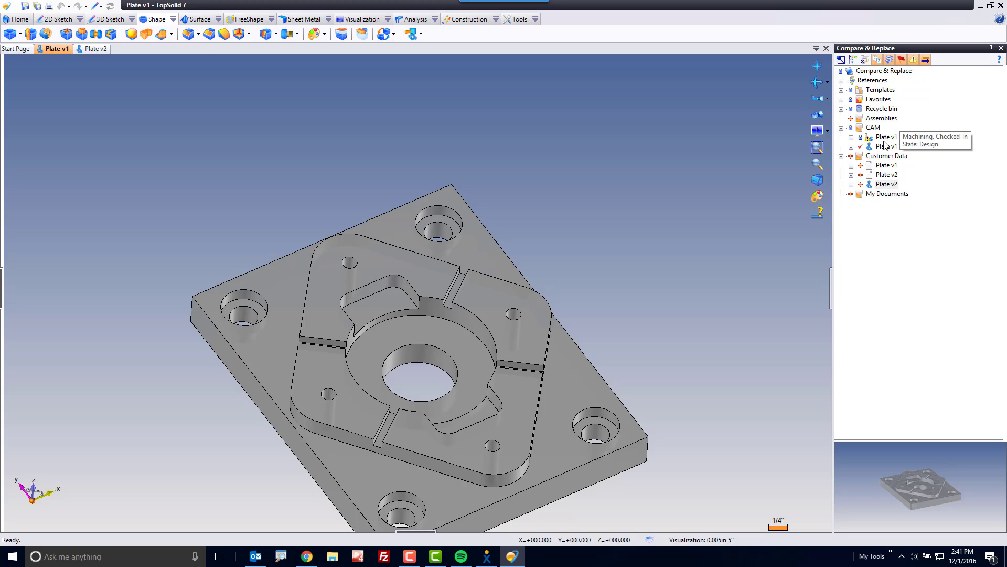
Expand CAM Plate v1 > Revisions > A (Design) and preview Plate v1 (0) and Plate v1 (1).
{"action": "left_click", "coordinate": [851, 146]}
{"action": "left_click", "coordinate": [861, 156]}
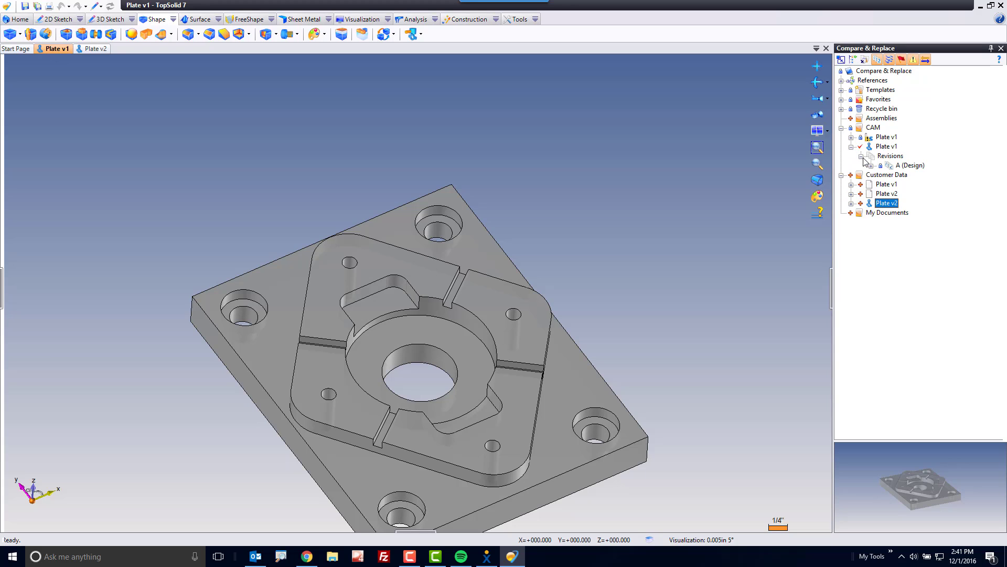
{"action": "left_click", "coordinate": [871, 165]}
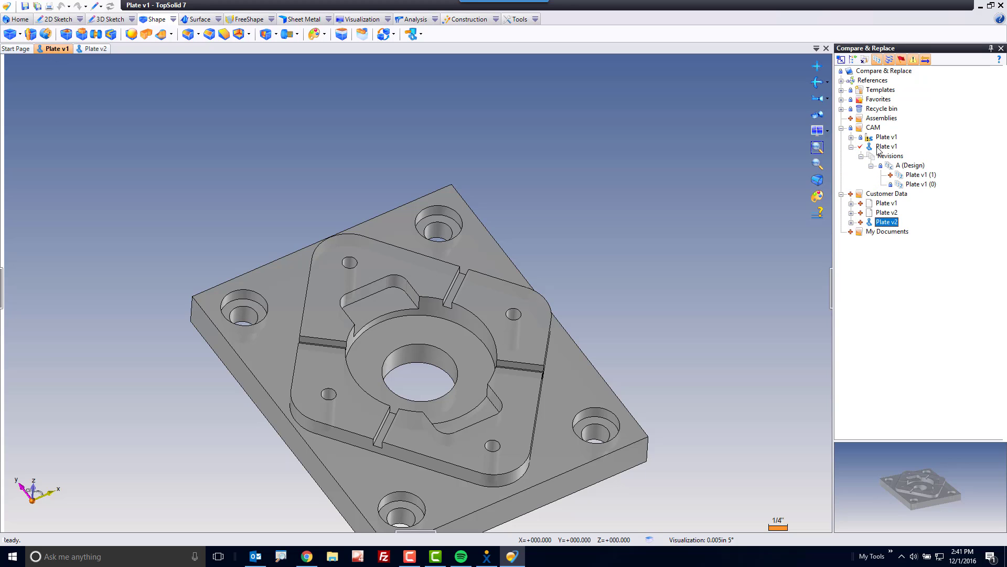
{"action": "left_click", "coordinate": [922, 184]}
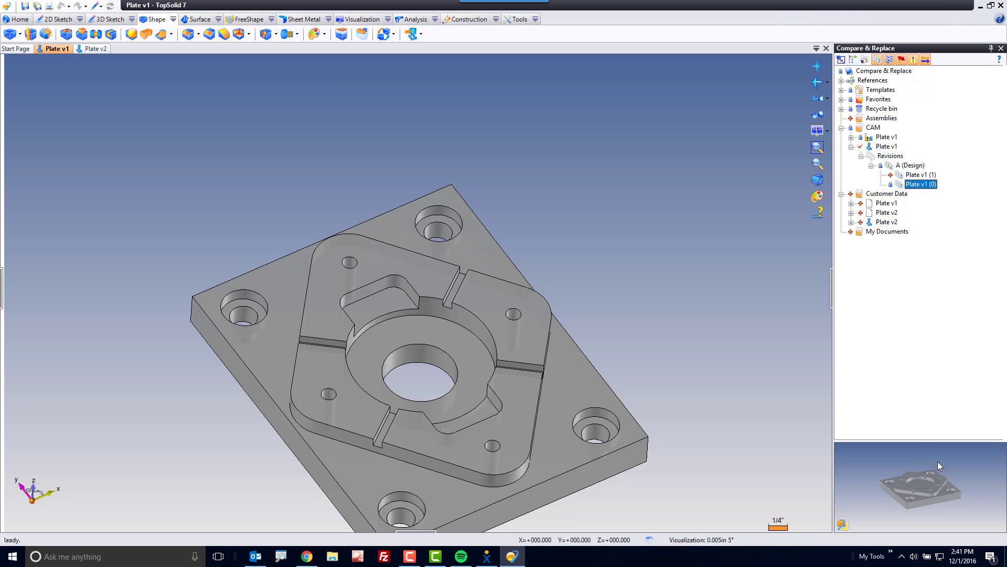
{"action": "left_click", "coordinate": [921, 174]}
{"action": "left_click", "coordinate": [922, 184]}
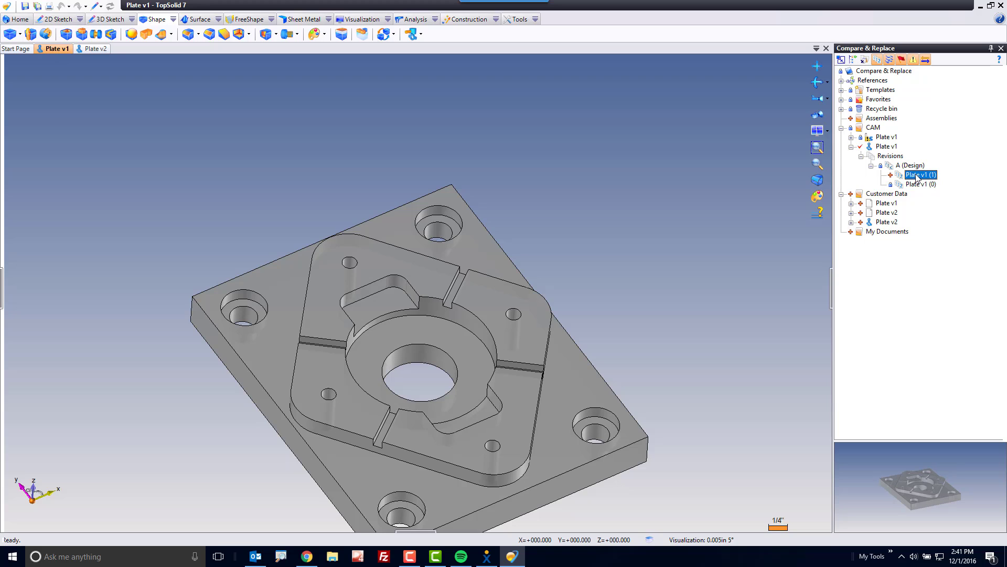
Point the CAM document at the new Plate v1 revision and update its toolpaths.
{"action": "left_click_drag", "start_coordinate": [885, 139], "coordinate": [885, 139]}
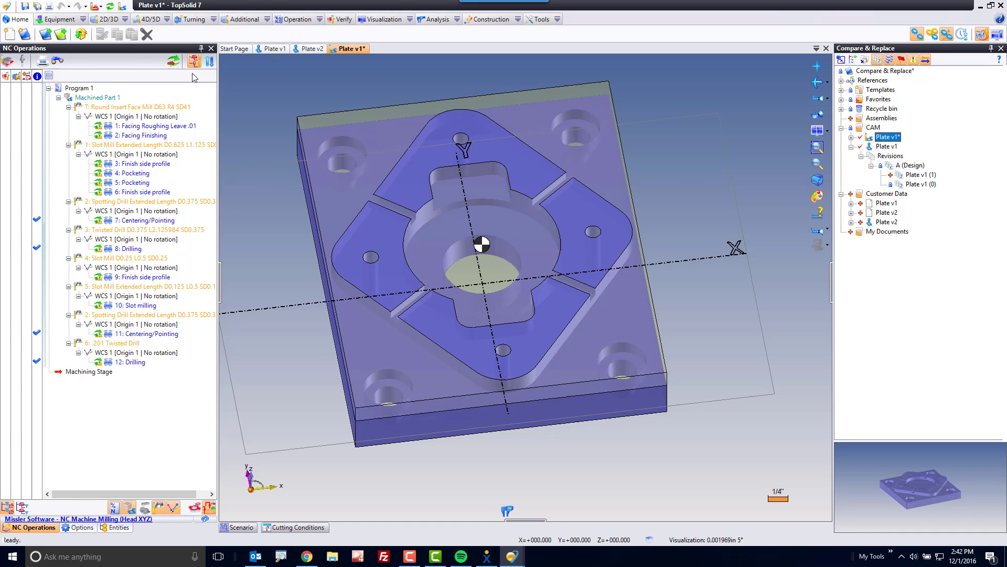
{"action": "left_click", "coordinate": [110, 7]}
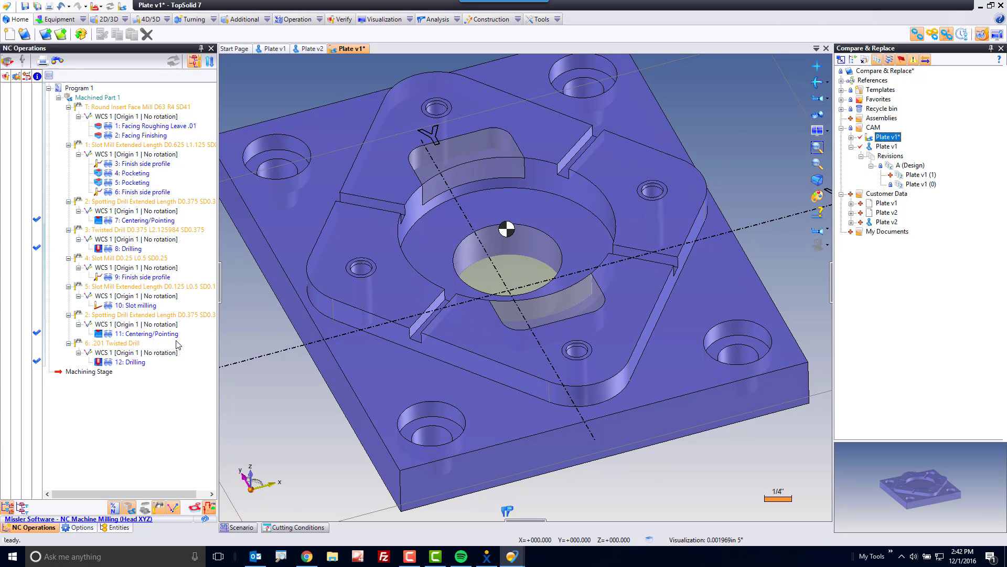
Add open pocketing operation 13 on the new slot face, using pocketing operation 5 as template.
{"action": "left_click", "coordinate": [136, 183]}
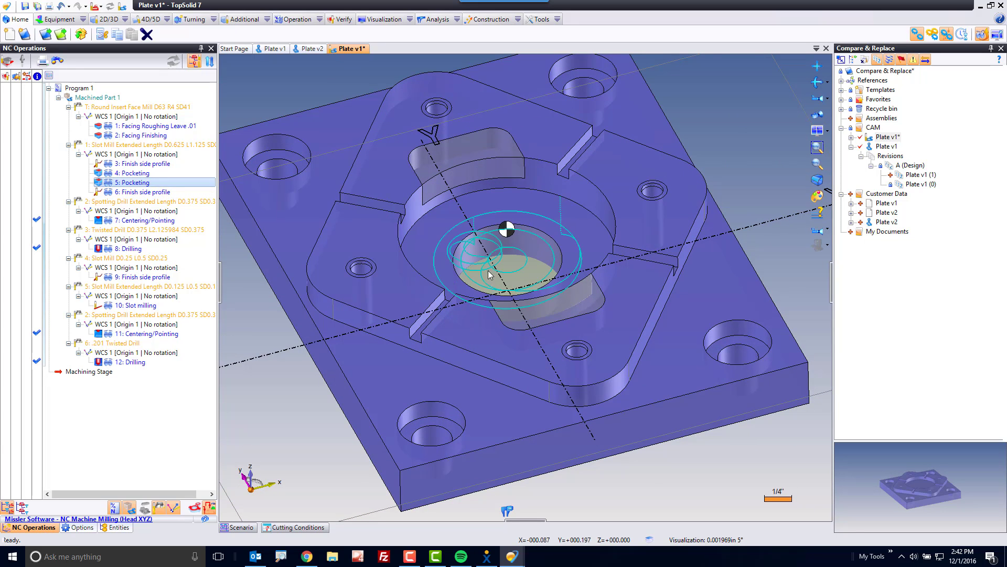
{"action": "left_click", "coordinate": [478, 162]}
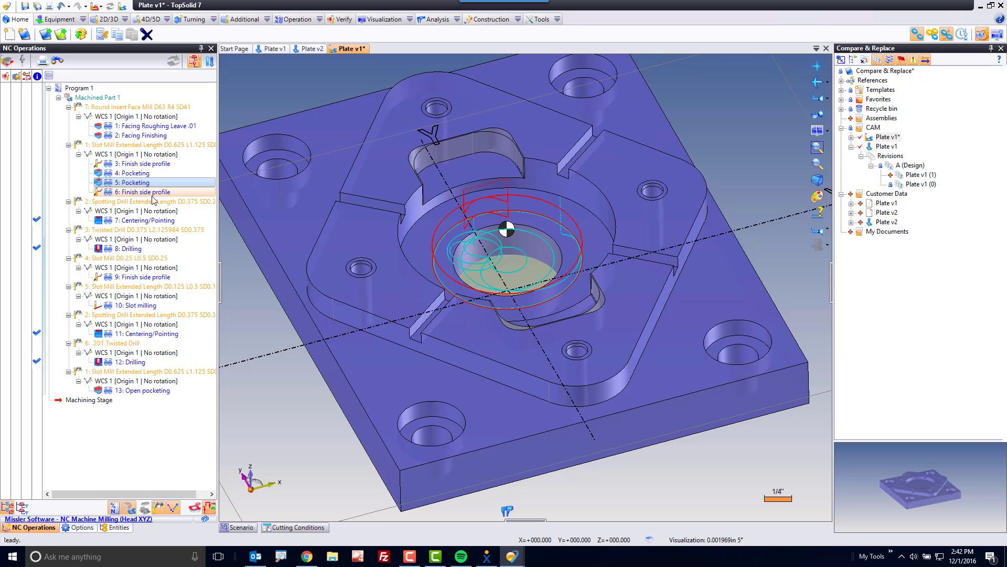
{"action": "left_click", "coordinate": [144, 305]}
Add finish side profile operation 14 on the slot face, based on operation 6.
{"action": "key", "text": "Escape"}
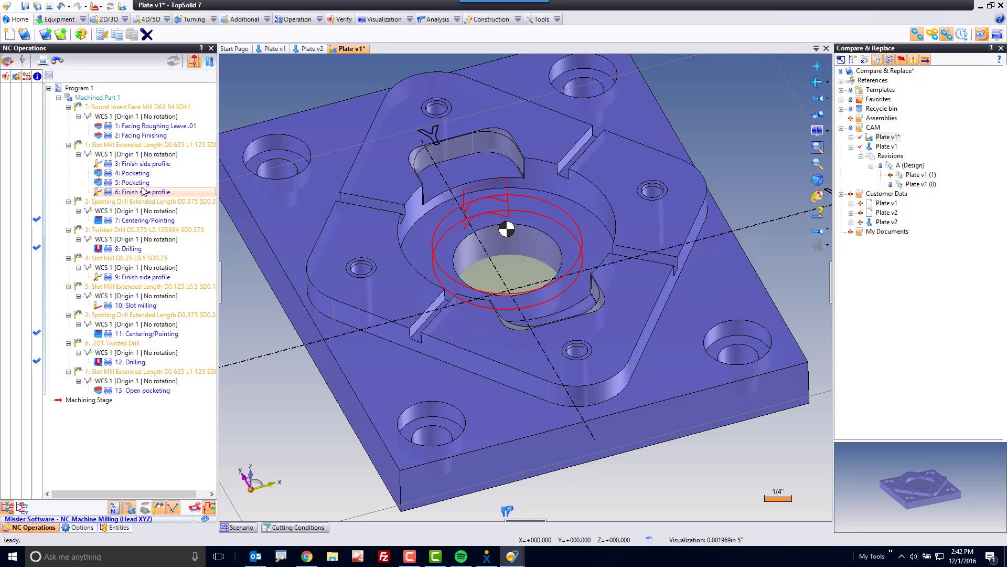
{"action": "left_click", "coordinate": [143, 194]}
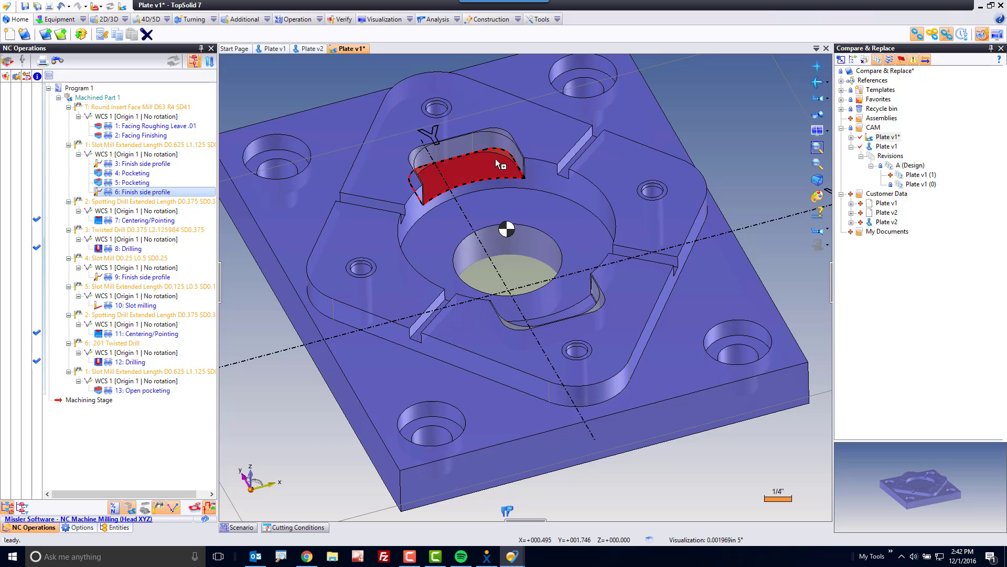
{"action": "left_click", "coordinate": [522, 165]}
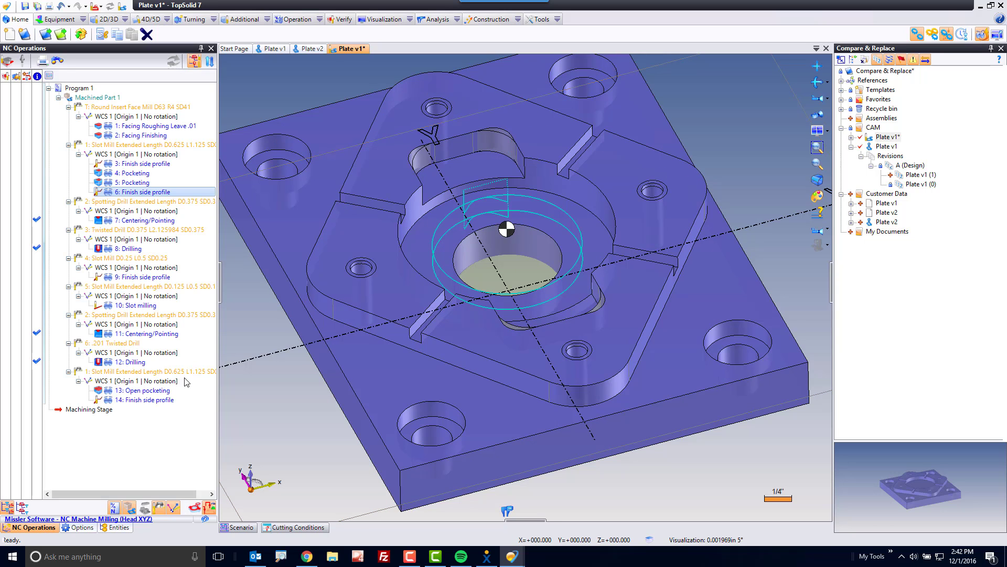
Switch operation 14's tool to tool 4, Slot Mill D0.25 L0.5 SD0.25, and confirm.
{"action": "double_click", "coordinate": [135, 401]}
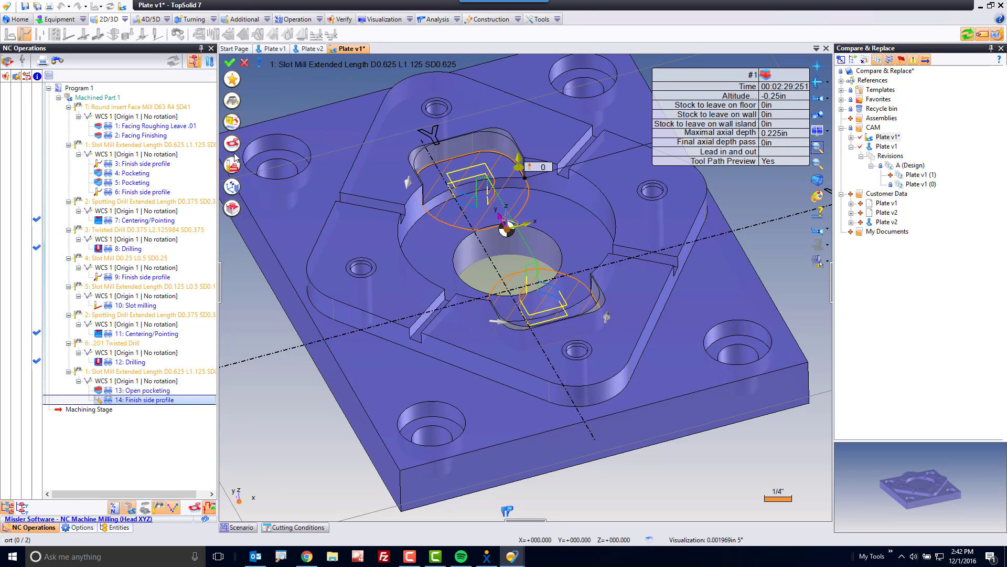
{"action": "left_click", "coordinate": [232, 122]}
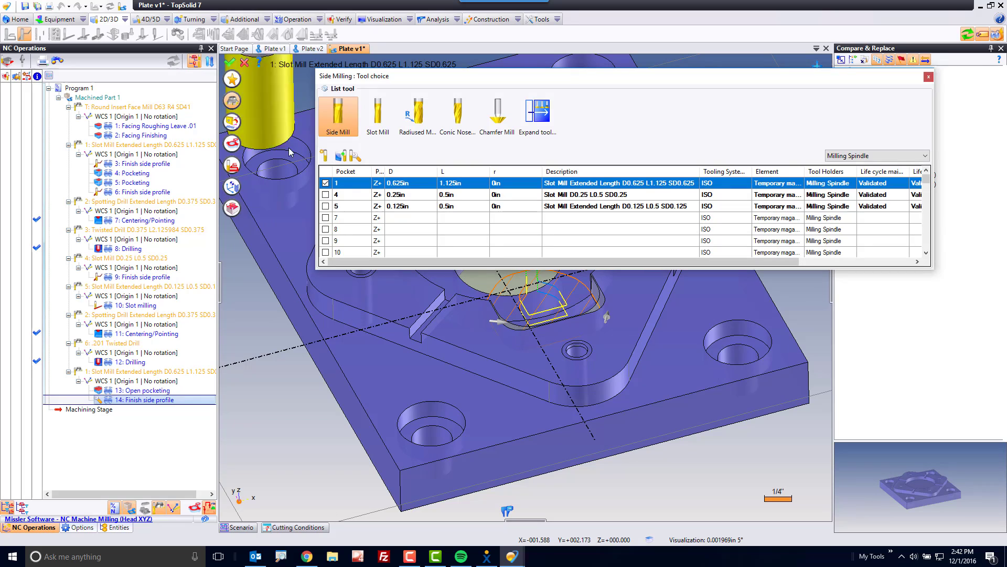
{"action": "left_click", "coordinate": [325, 194]}
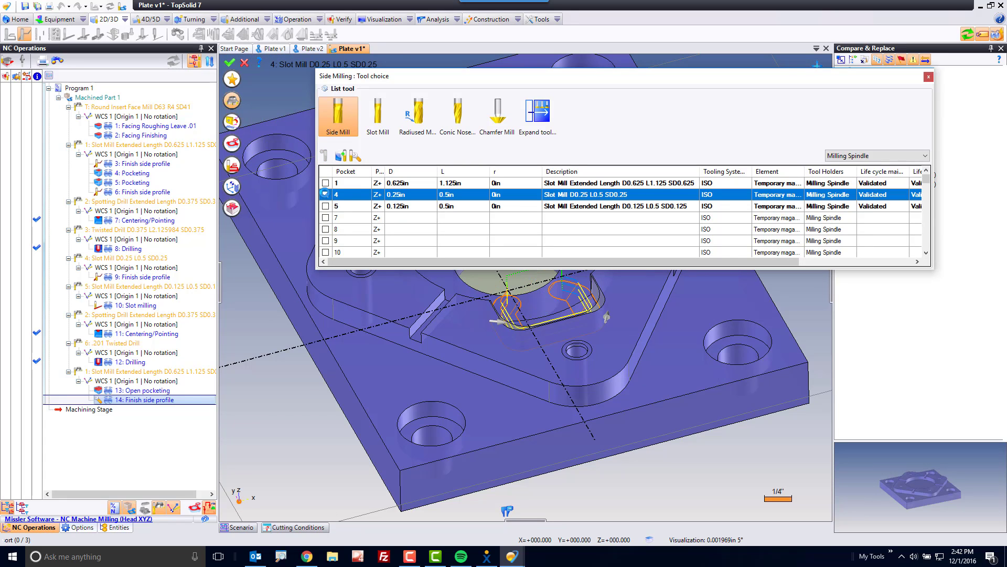
{"action": "left_click", "coordinate": [229, 62]}
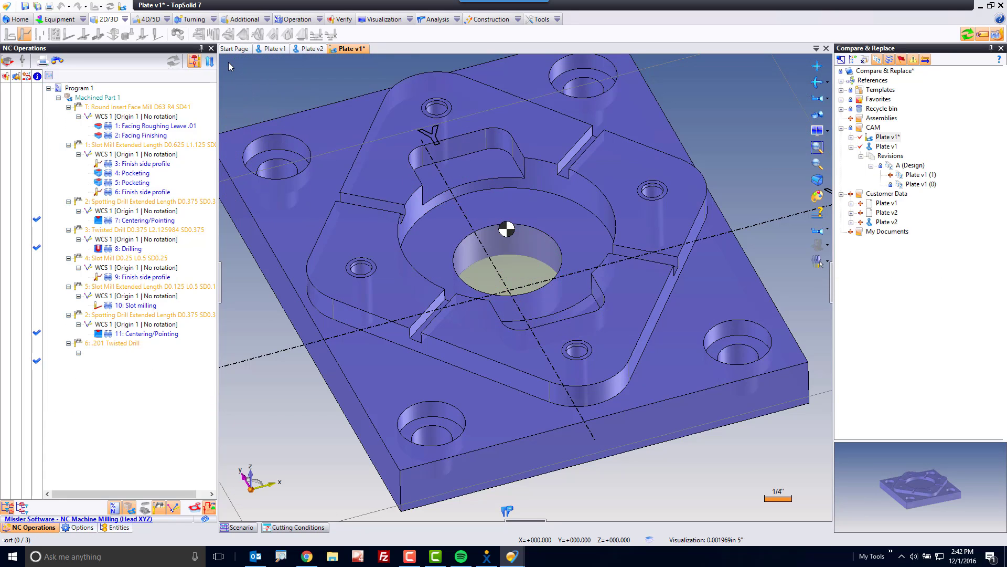